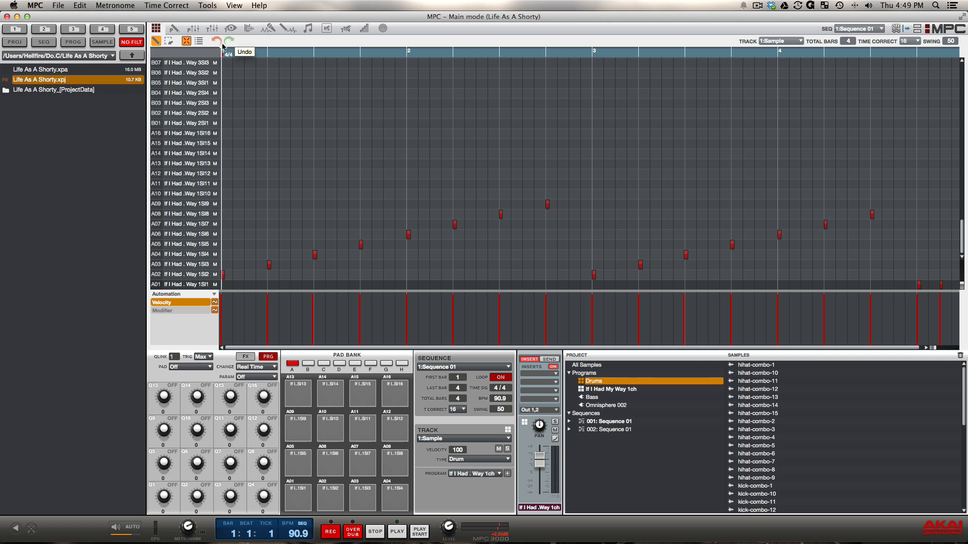
Open the track mixer and play Sequence 01 to monitor the track and program levels.
left_click(212, 30)
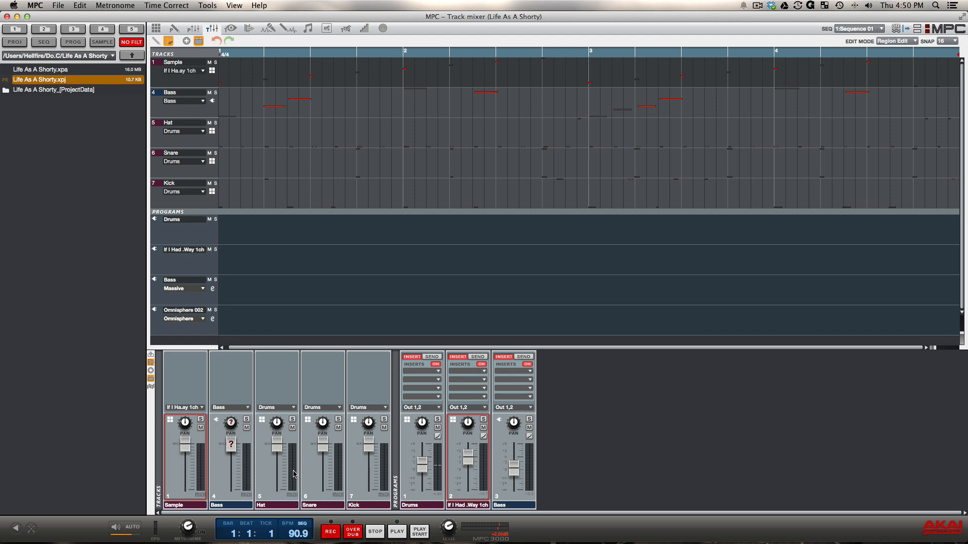
mouse_move(190, 449)
mouse_move(187, 449)
left_mouse_down()
mouse_move(187, 488)
mouse_move(187, 448)
left_mouse_up()
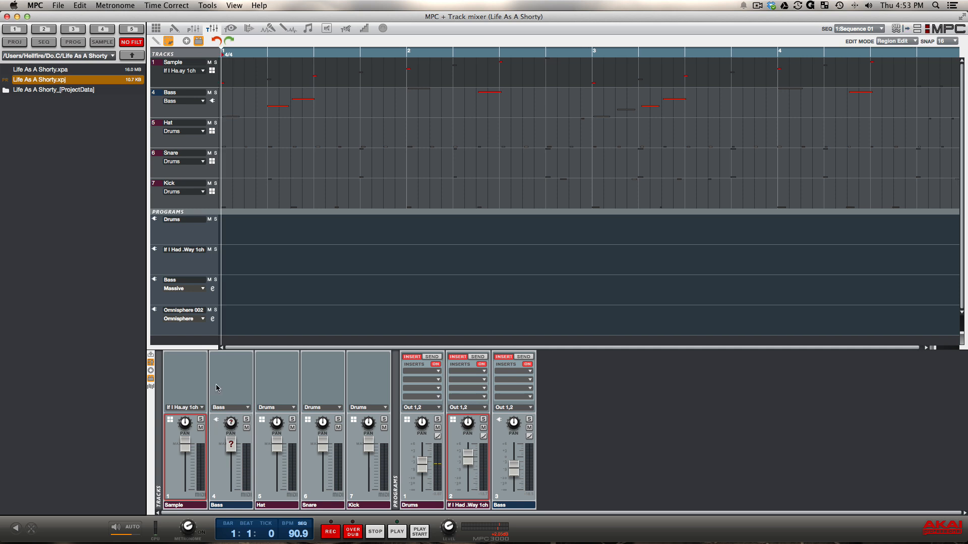
key("space")
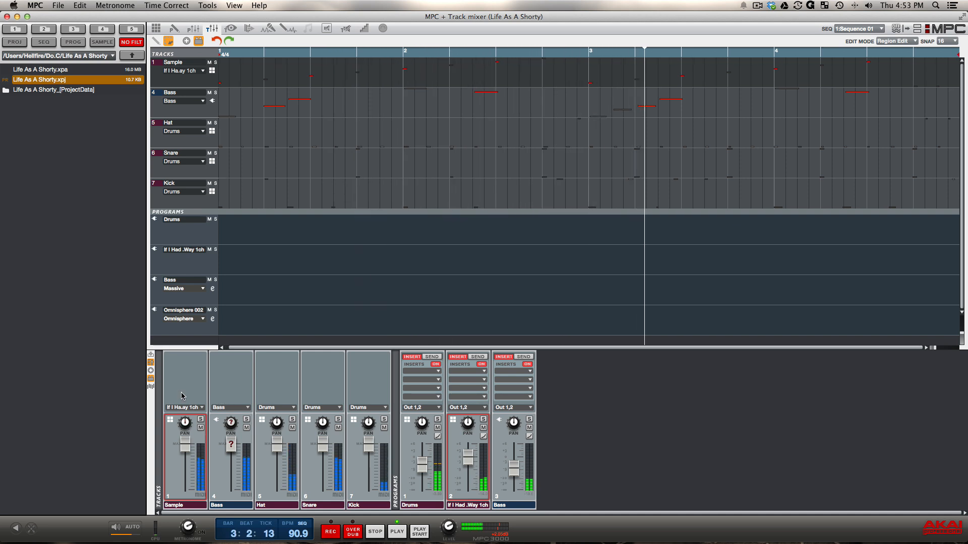
mouse_move(190, 425)
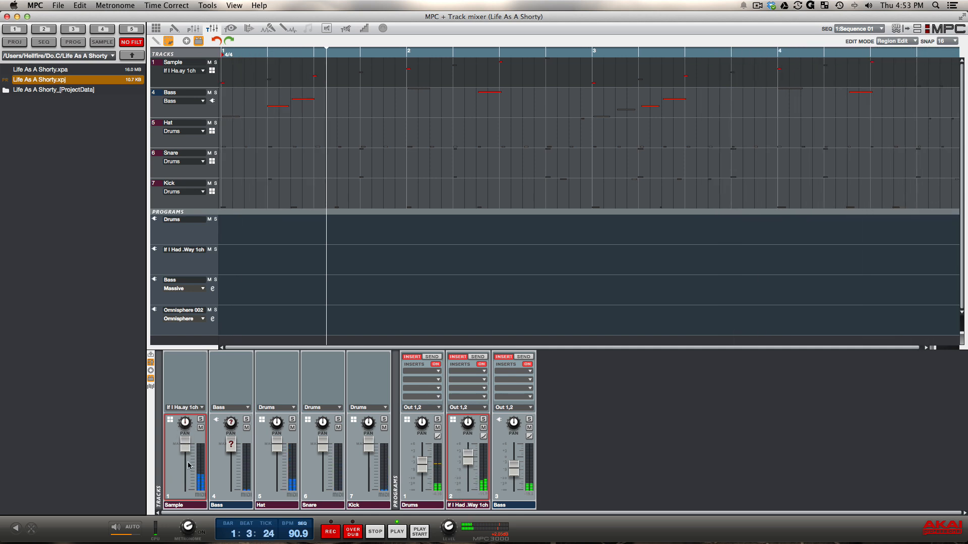
mouse_move(189, 443)
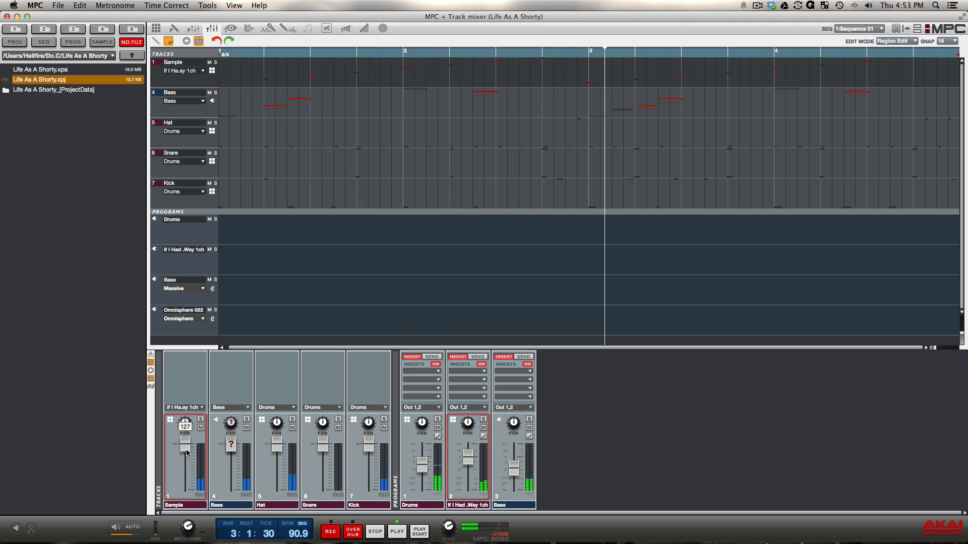
Lower the Sample track's volume to 62 during playback and reset it to 127.
left_click(880, 31)
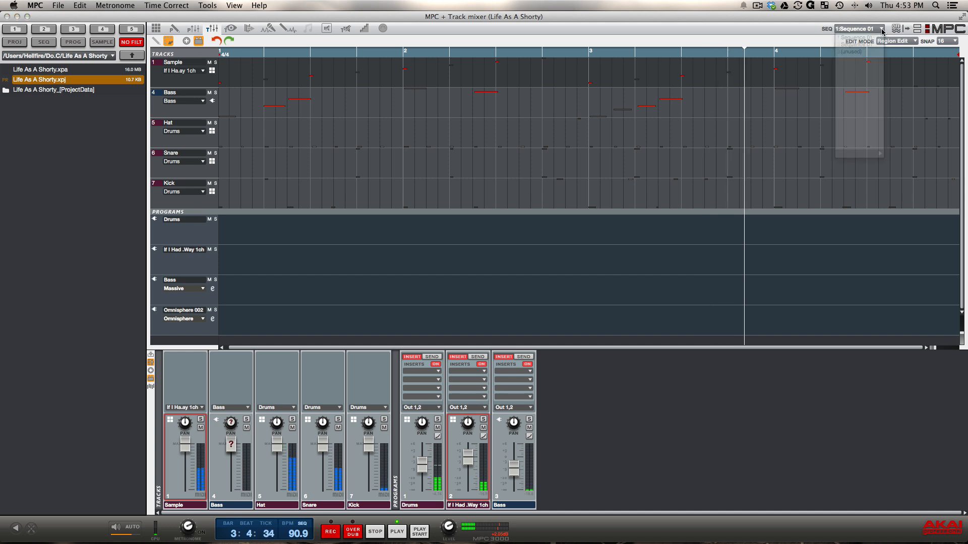
left_click(729, 39)
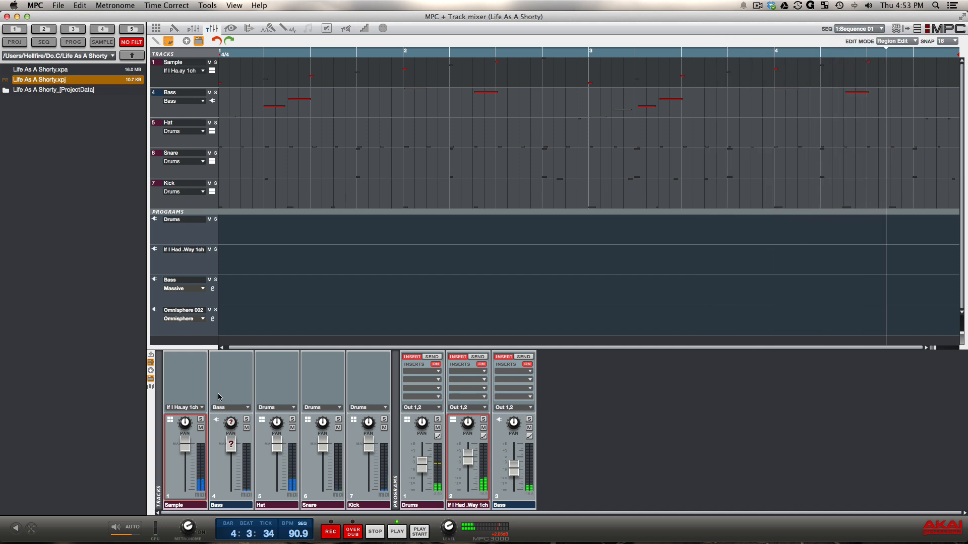
mouse_move(188, 448)
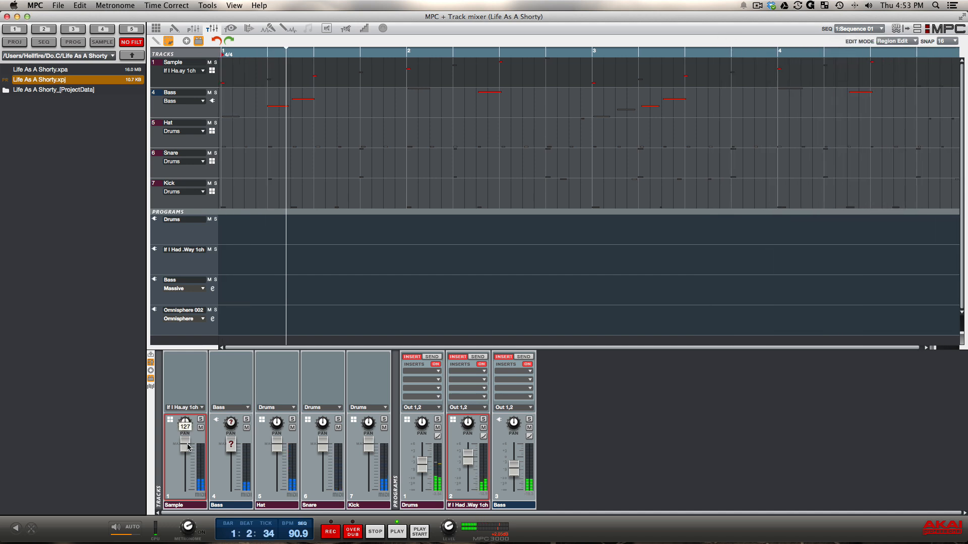
left_click_drag(188, 447, 187, 470)
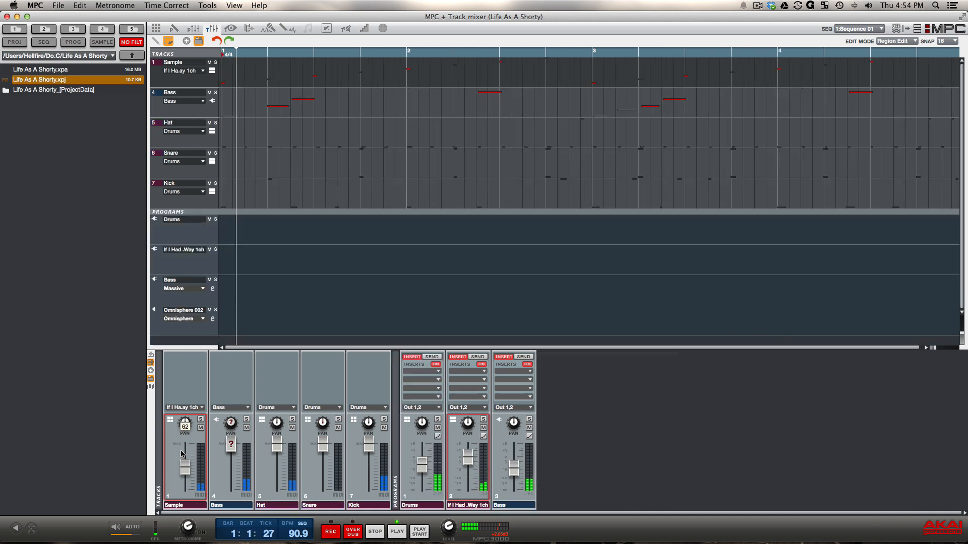
double_click(185, 469)
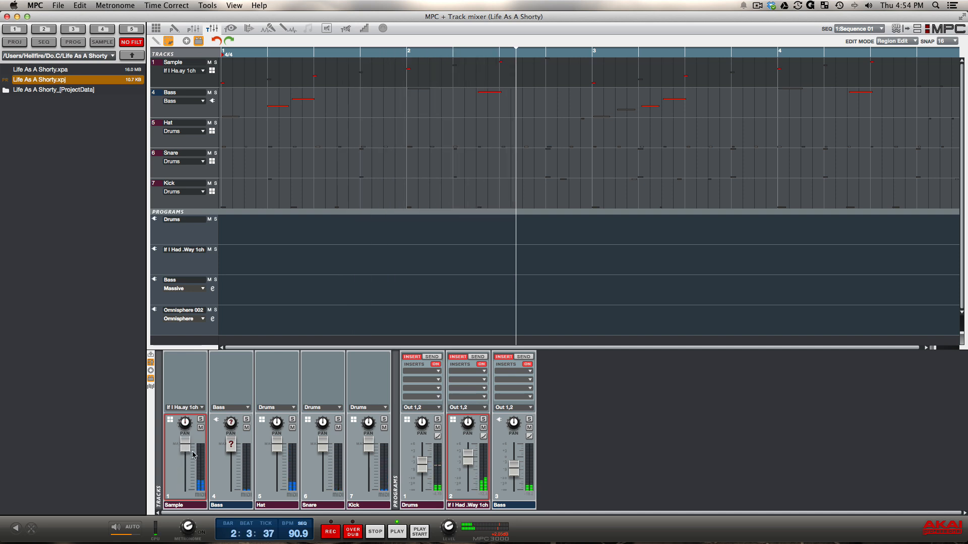
Lower the If I Had My Way 1ch program's volume and raise it back to about 0 dB.
mouse_move(468, 463)
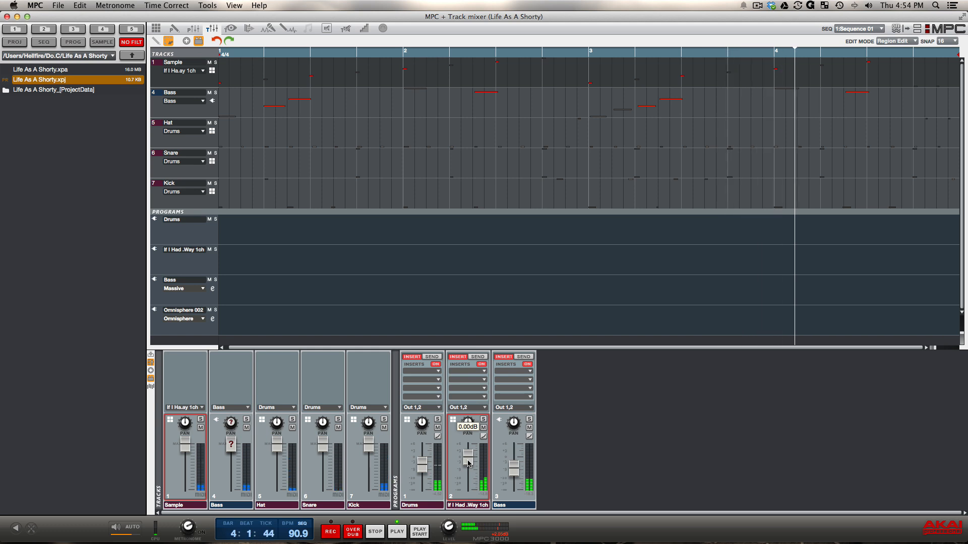
left_click_drag(468, 464, 469, 466)
left_click_drag(468, 466, 467, 478)
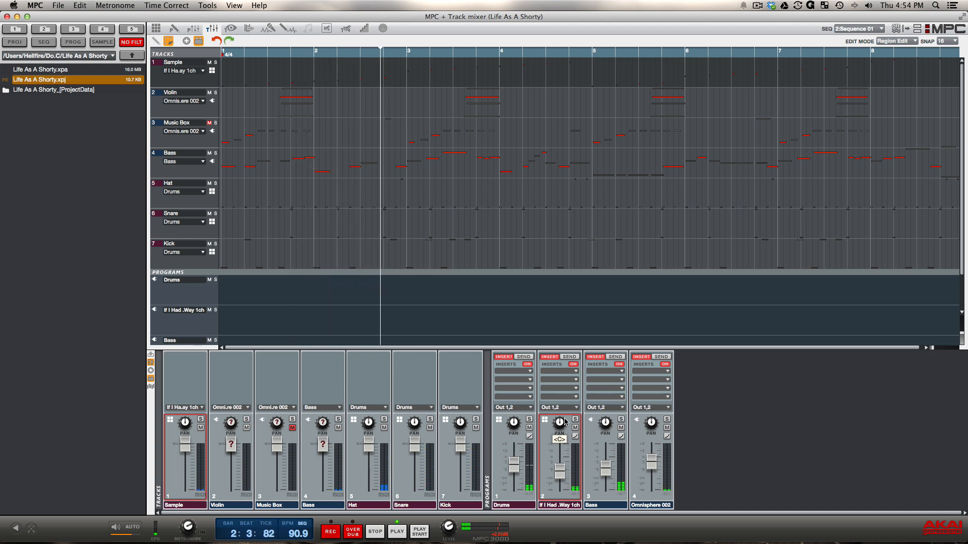
mouse_move(565, 473)
left_click_drag(565, 474, 560, 460)
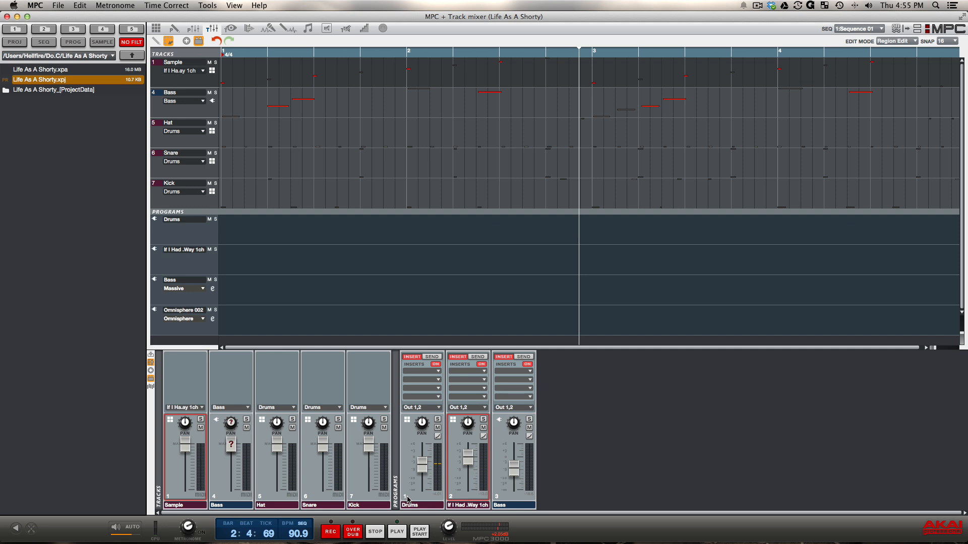
Restart playback, lower the Drums program's volume to about -16.2 dB and raise it back to its original level.
key("space")
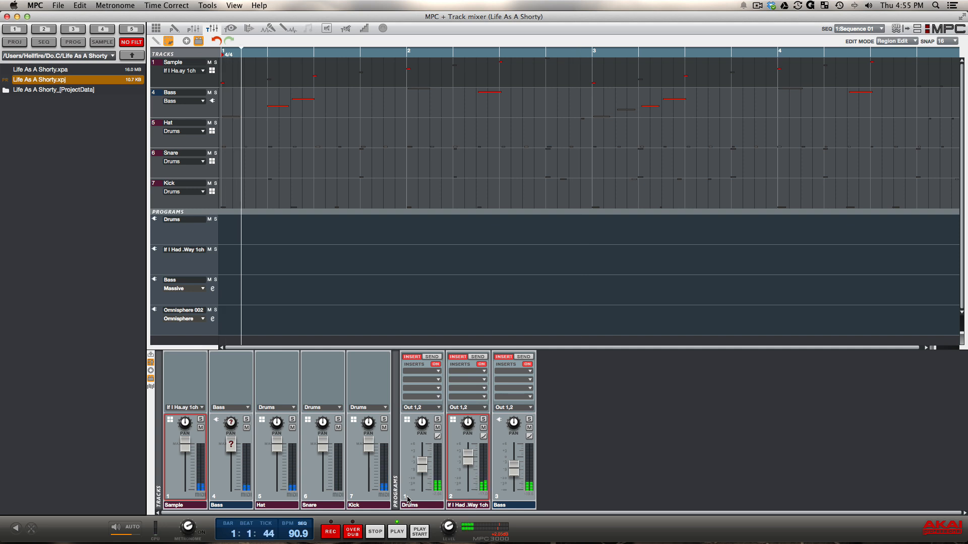
left_click_drag(422, 468, 424, 482)
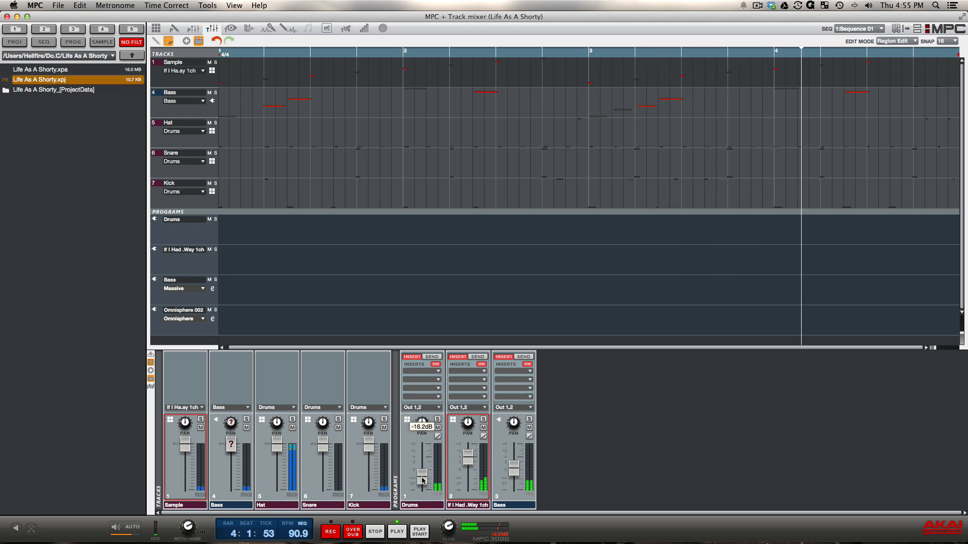
left_click_drag(421, 478, 422, 466)
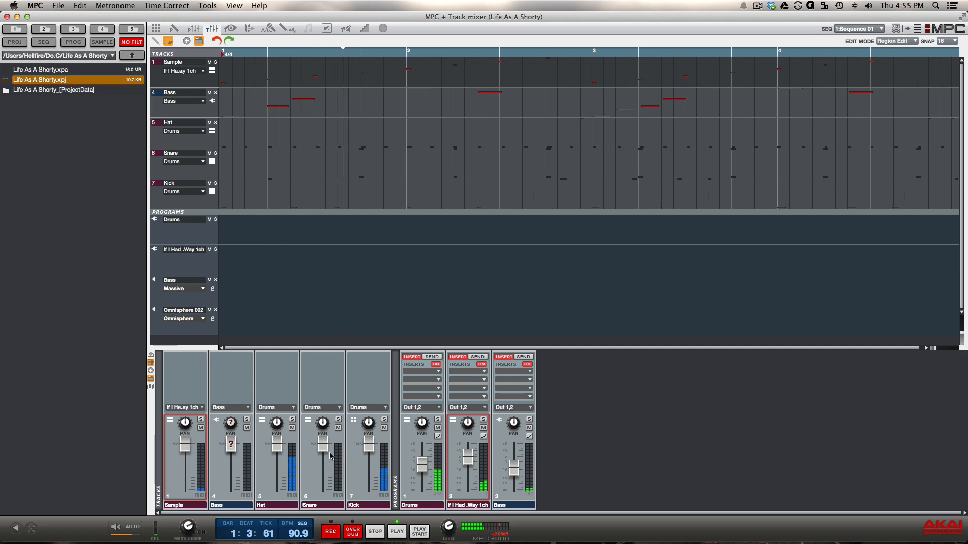
Select the Snare track, lower its volume and return it to full level.
left_click(324, 455)
left_click_drag(323, 455, 325, 477)
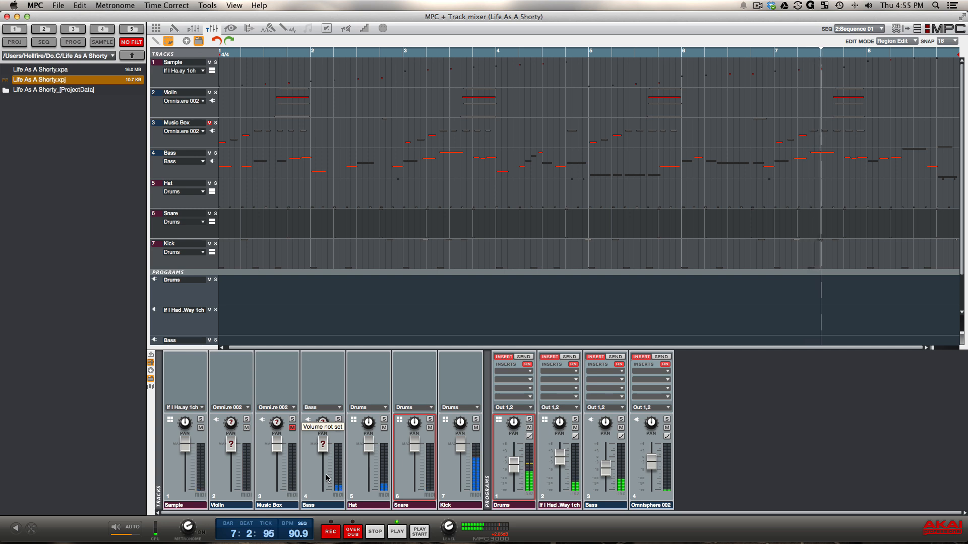
left_click_drag(326, 478, 325, 446)
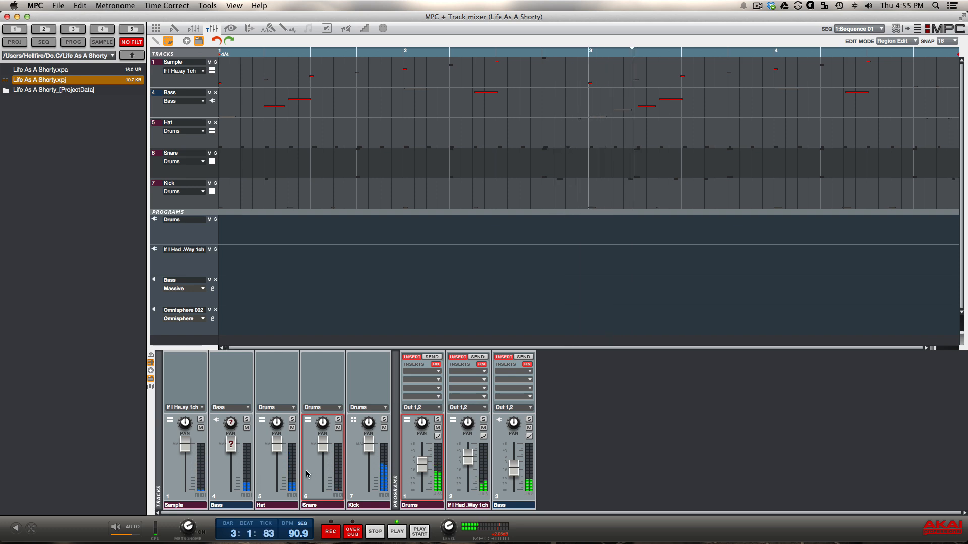
mouse_move(323, 448)
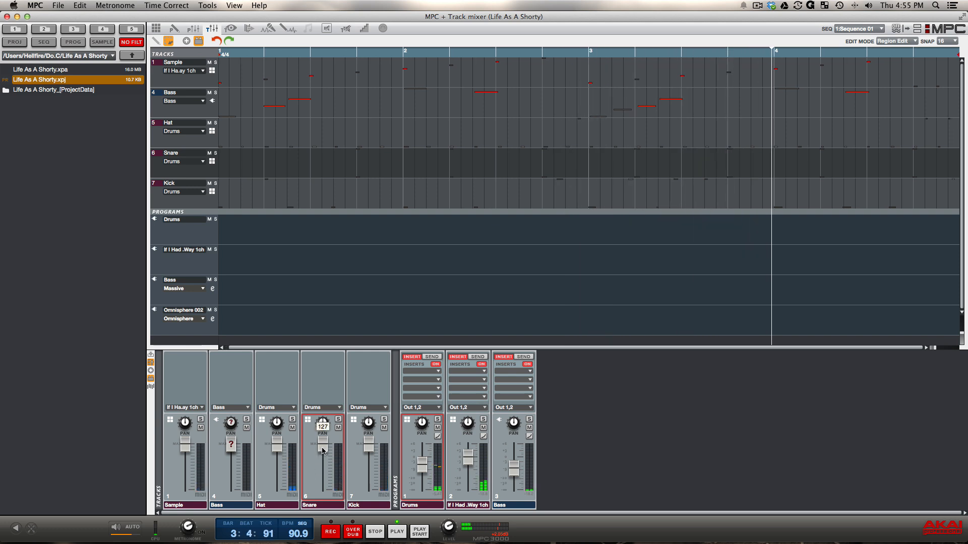
Open the Drums program's pad mixer and limit it to the pads used in the sequence.
left_click(196, 28)
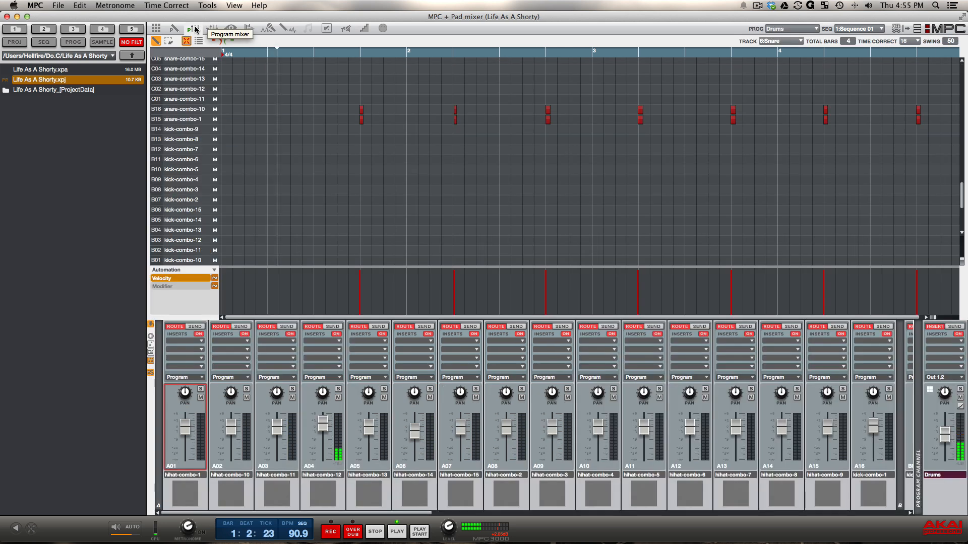
left_click(153, 356)
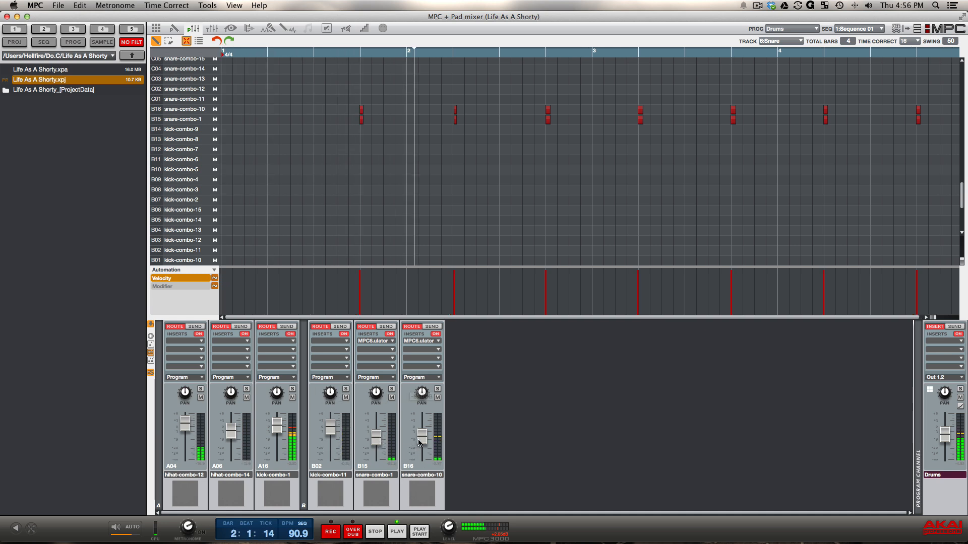
Raise the snare-combo-1 pad to -4.70 dB and snare-combo-10 to -4.26 dB, and undo the level changes.
mouse_move(424, 442)
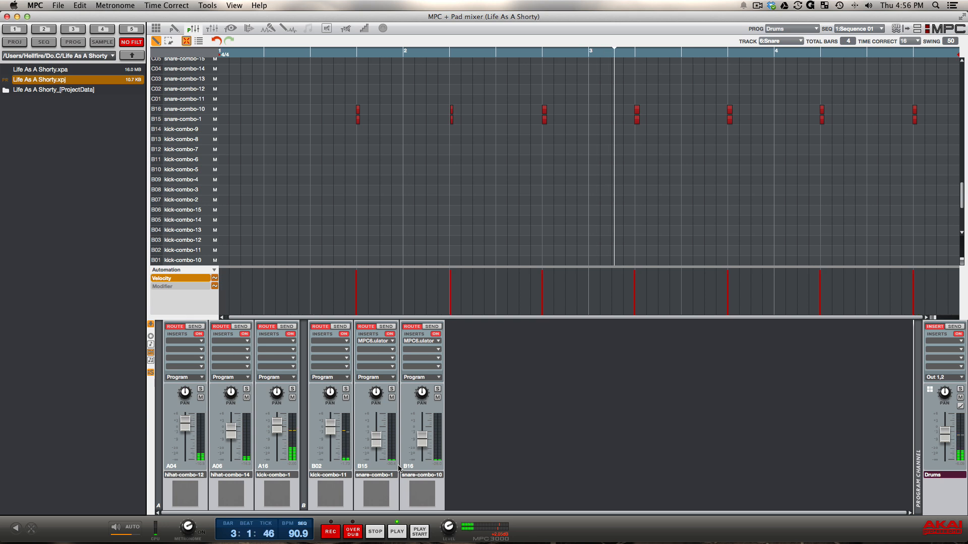
left_click(371, 438)
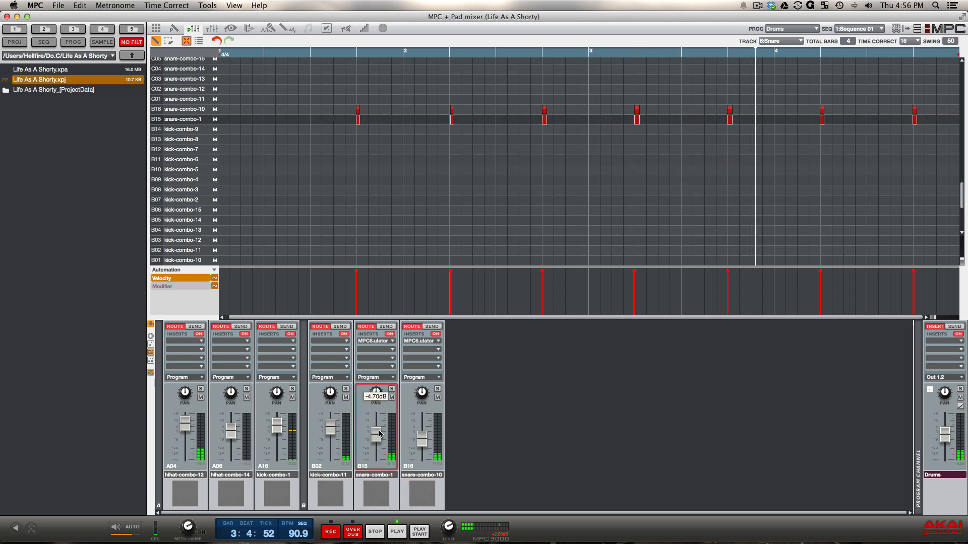
left_click_drag(423, 440, 423, 436)
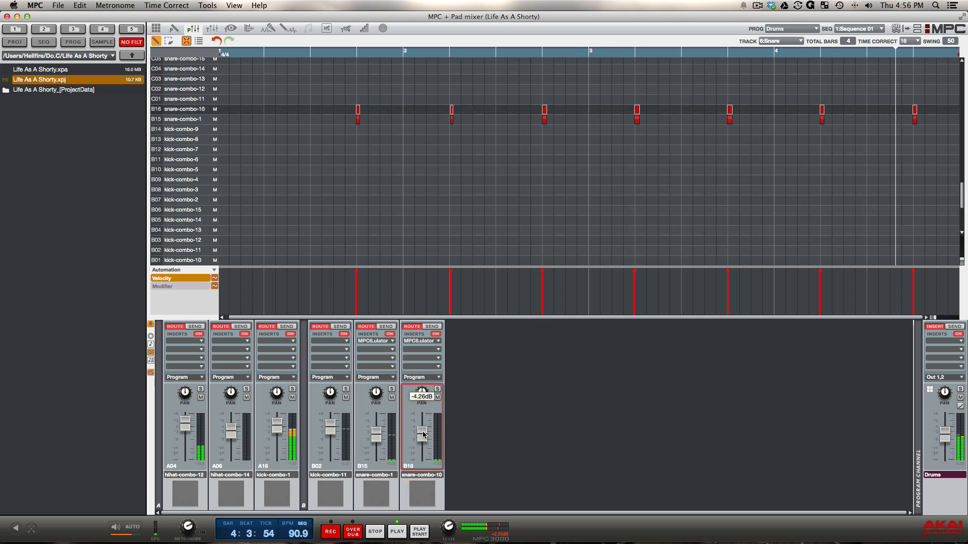
key("super+z")
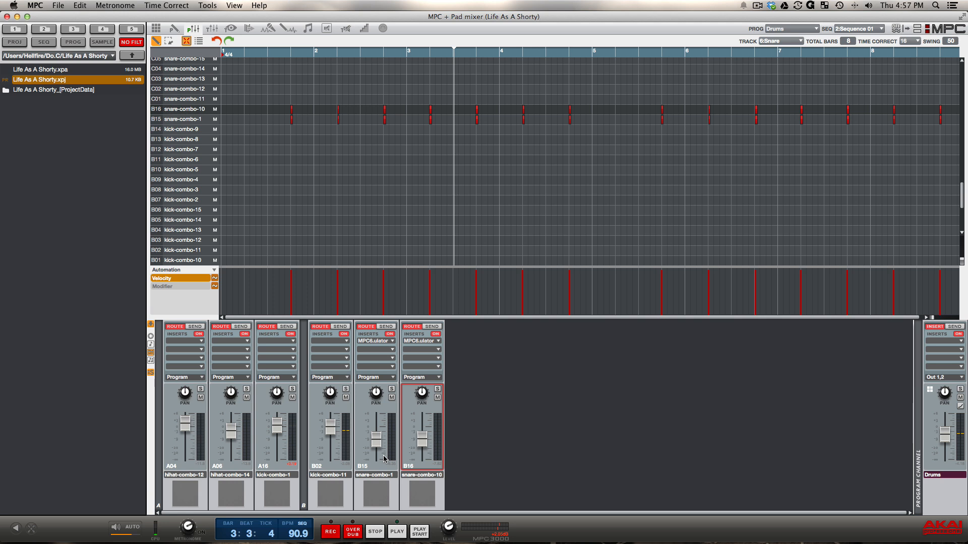
Compare the main mode, track mixer and pad mixer views of the second sequence, ending on the track mixer.
left_click(156, 29)
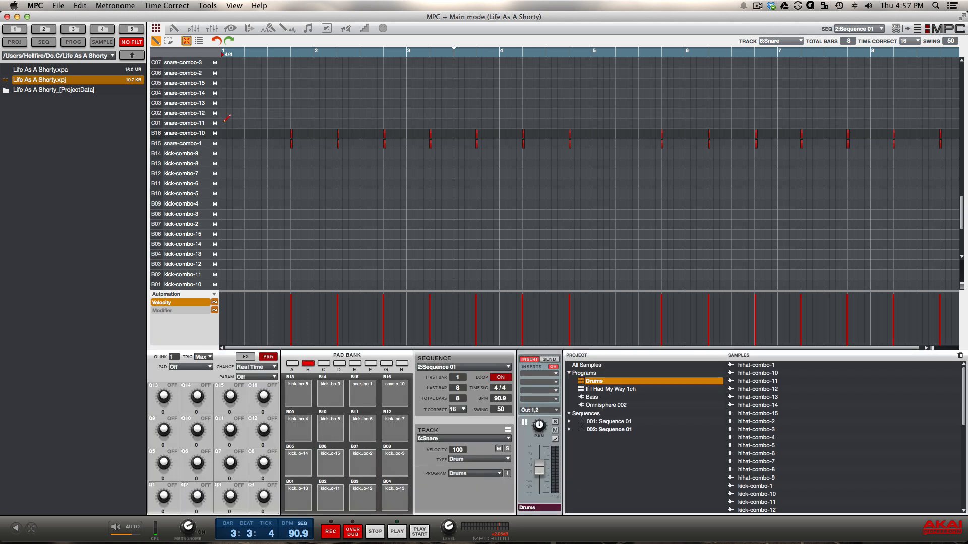
left_click(213, 28)
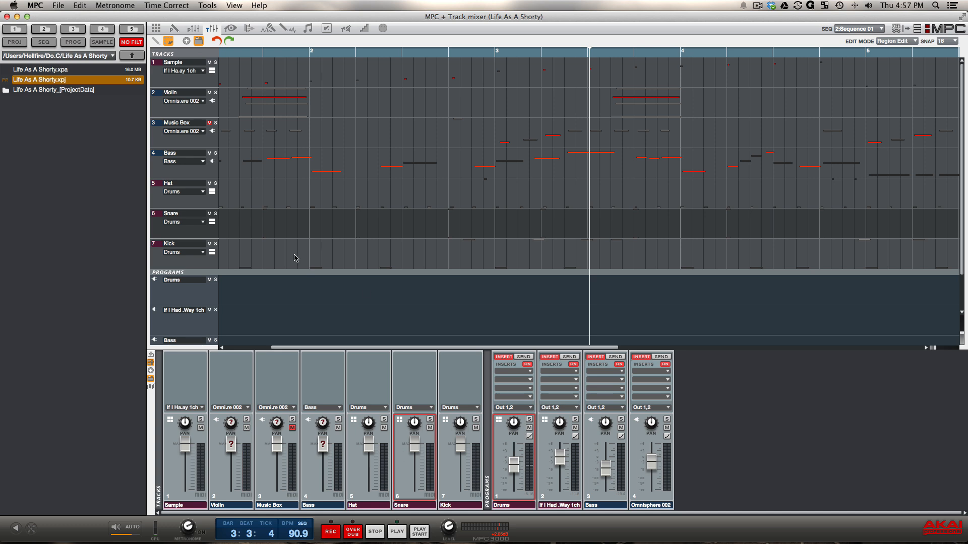
left_click(195, 29)
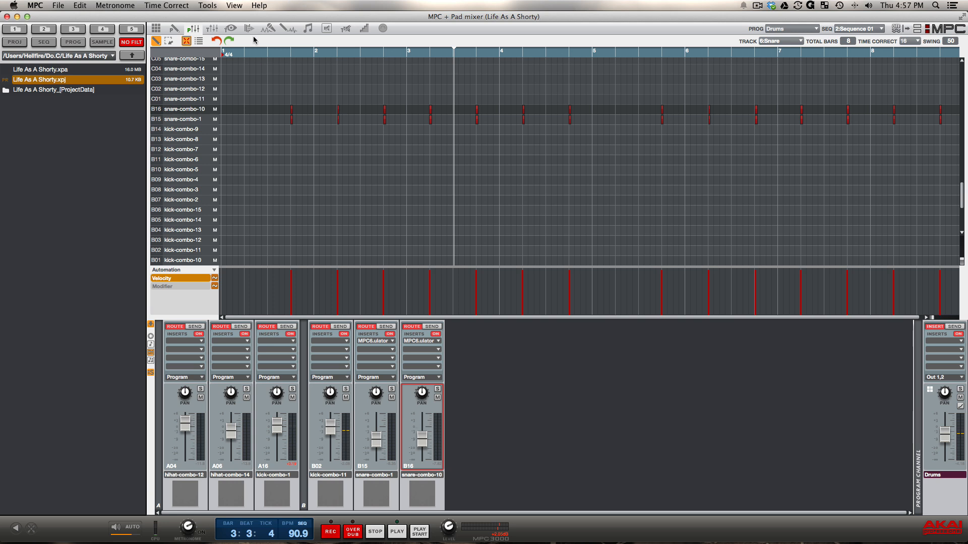
left_click(212, 29)
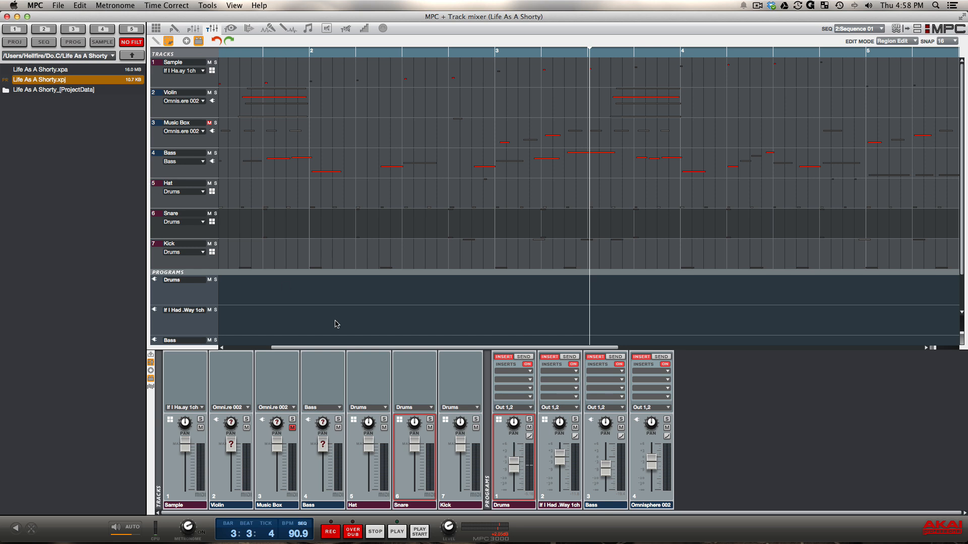
View the effect list for a free insert on the snare-combo-1 pad, close it, and compare the track mixer with the pad mixer.
mouse_move(415, 450)
left_click(199, 30)
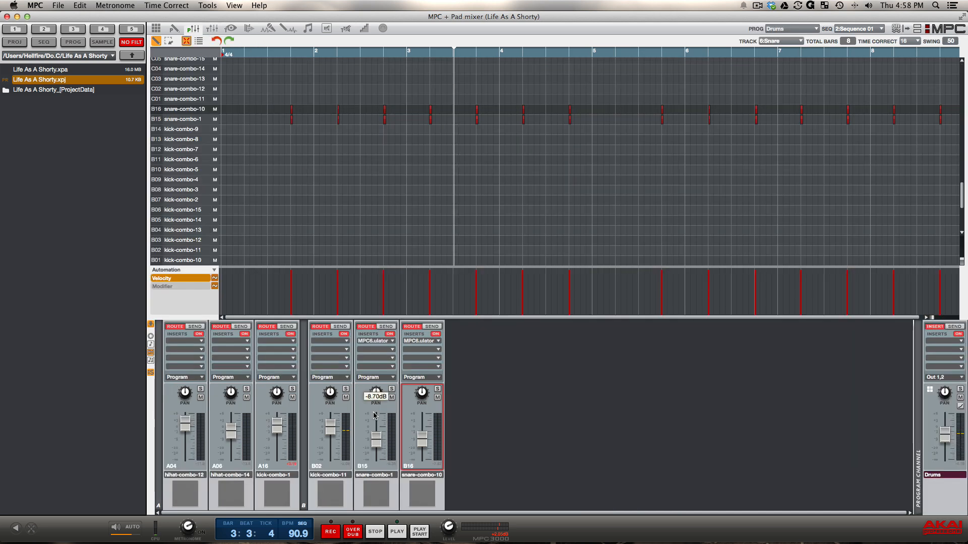
left_click(390, 353)
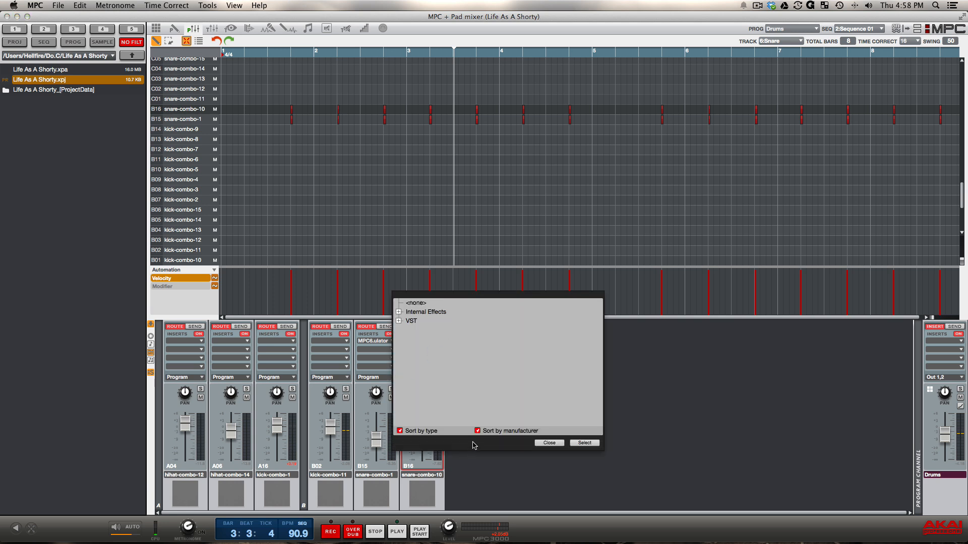
left_click(550, 443)
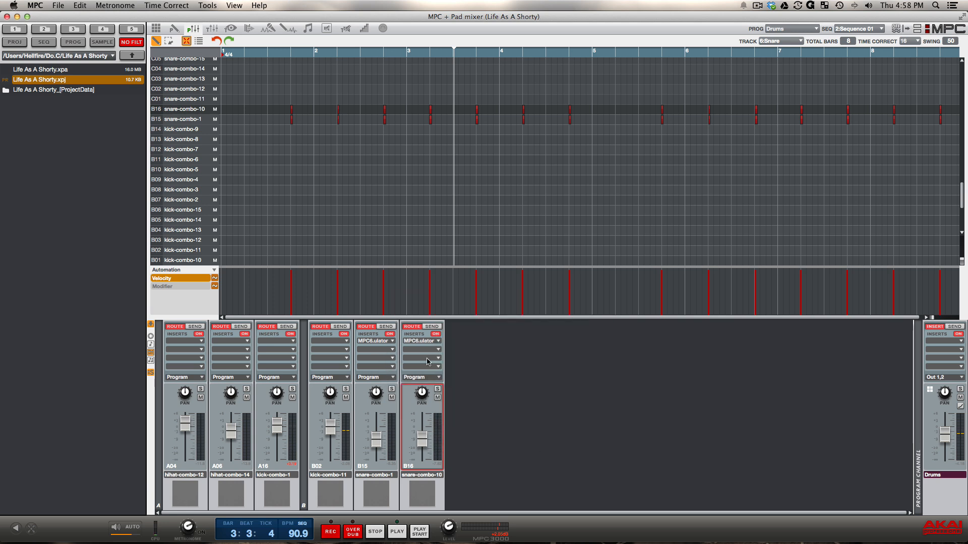
left_click(210, 31)
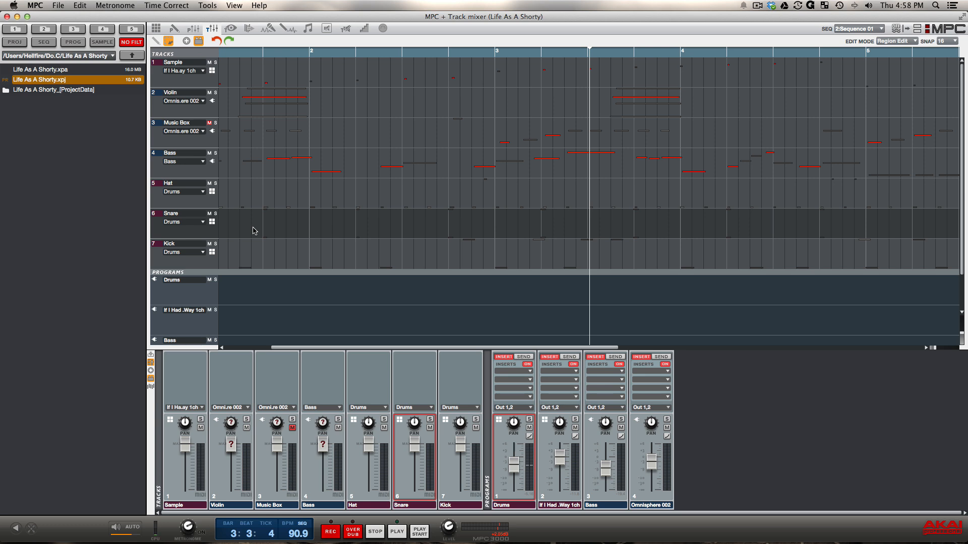
left_click(193, 29)
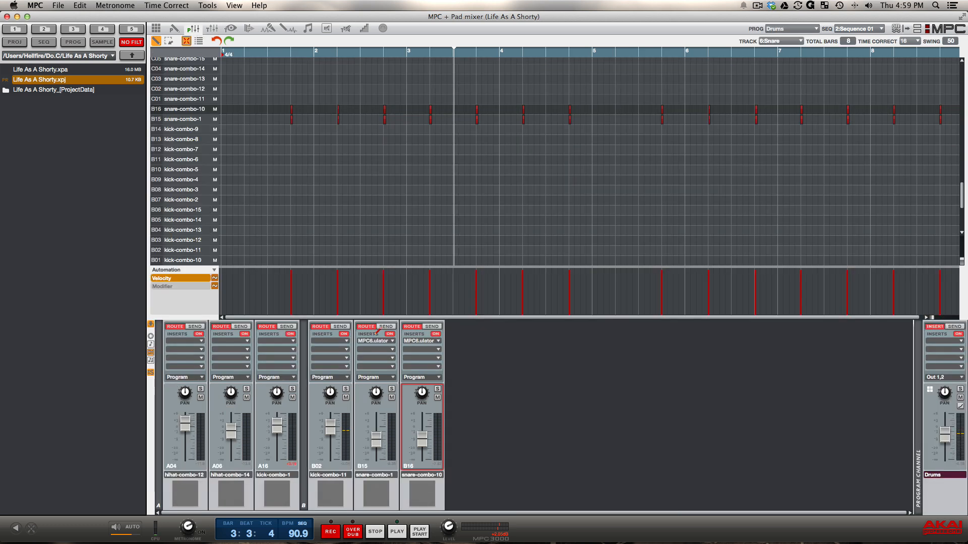
Duplicate the Drums program from the project list, assign the copy to the Snare track, and rename it Snare.
left_click(211, 29)
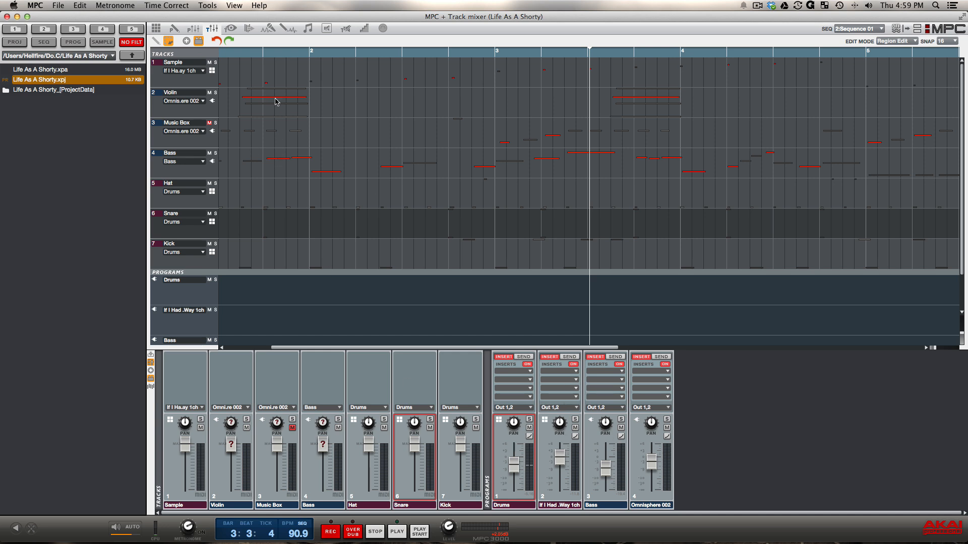
left_click(156, 31)
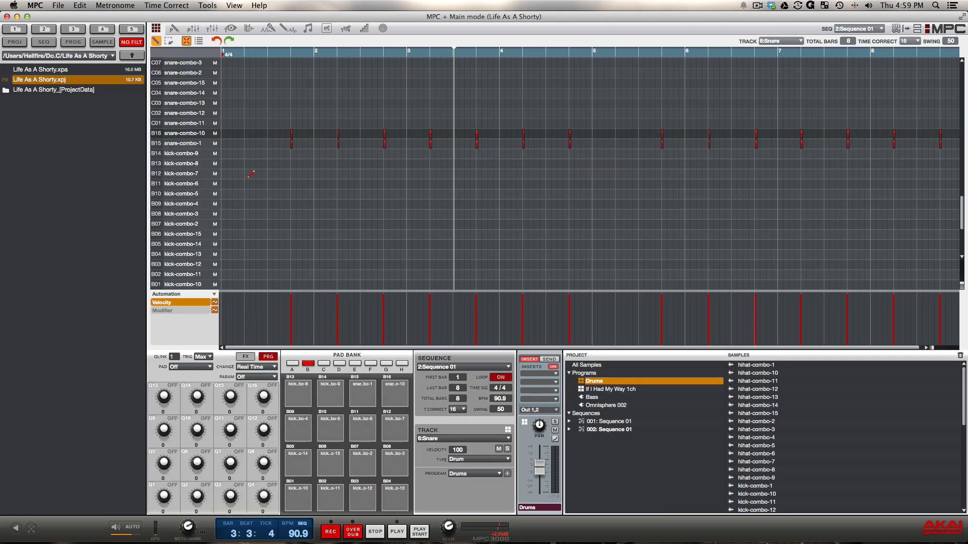
right_click(598, 382)
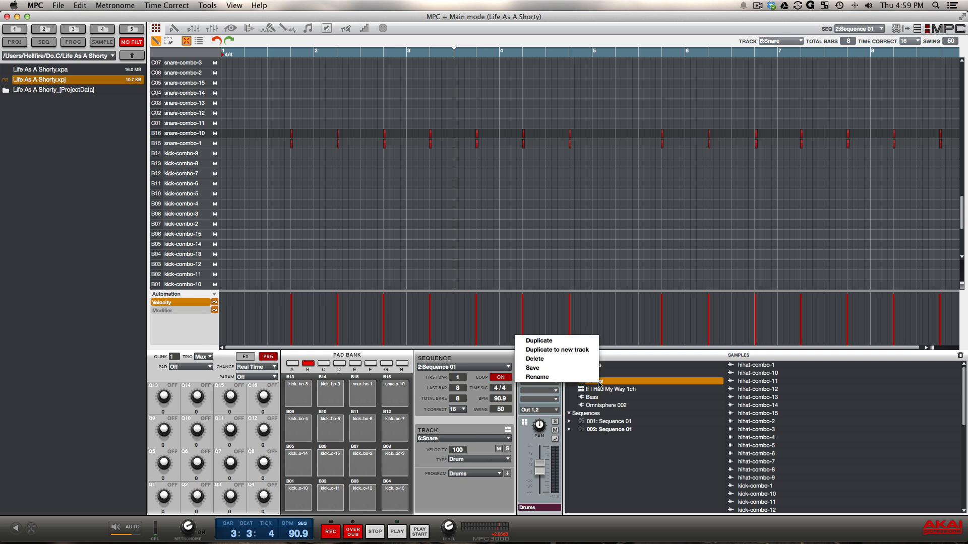
left_click(560, 350)
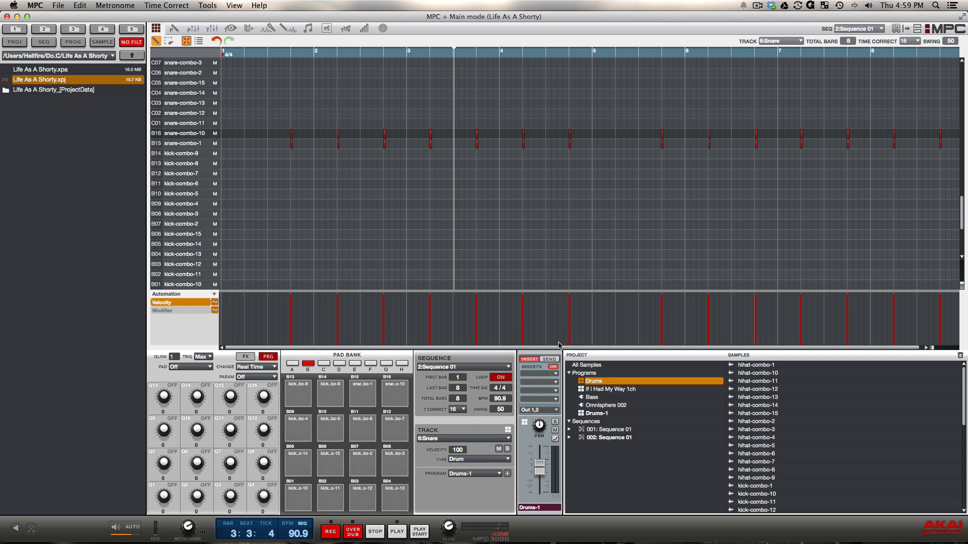
double_click(471, 476)
type("Snare")
key("Return")
View the new Snare program's channel in the track mixer and its two snare pads in the pad mixer.
left_click(214, 29)
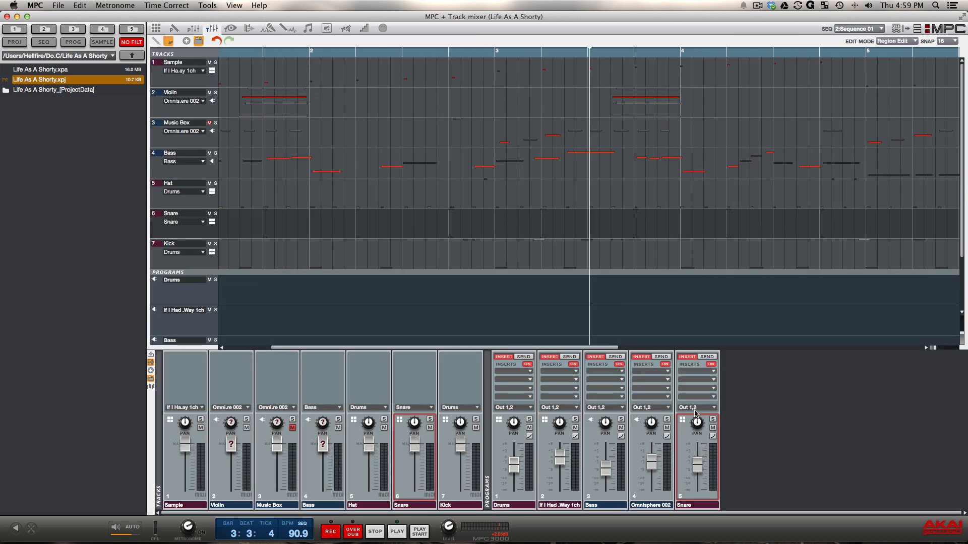
mouse_move(701, 457)
left_click(195, 29)
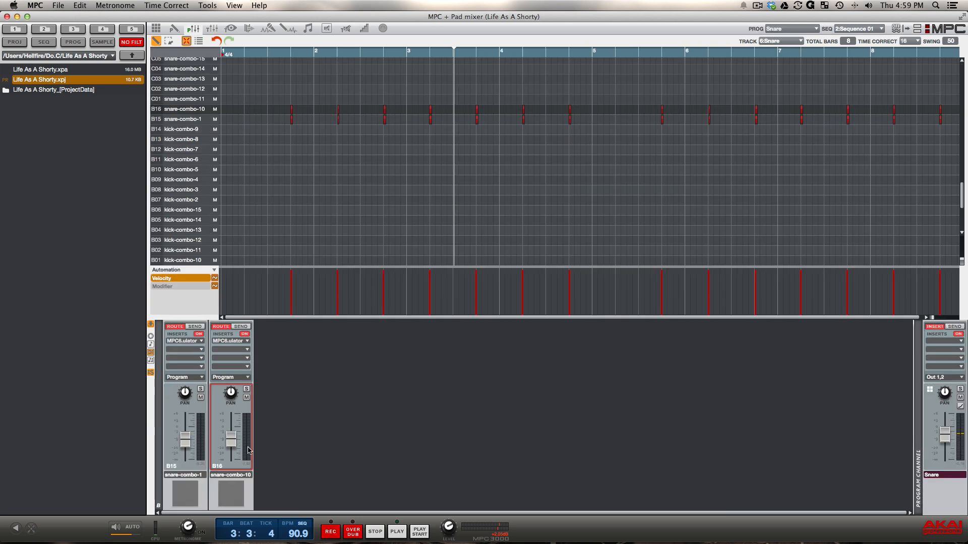
mouse_move(182, 447)
Lower the Snare program's volume slightly in the track mixer and compare the track mixer with the pad mixer.
left_click(212, 31)
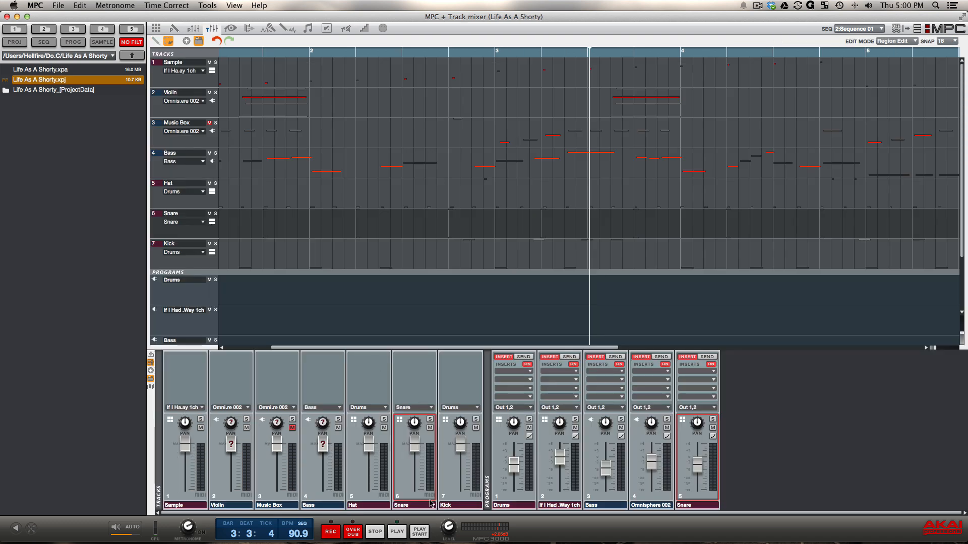
mouse_move(422, 454)
left_click_drag(698, 467, 698, 470)
left_click(193, 29)
left_click(212, 28)
left_click(197, 30)
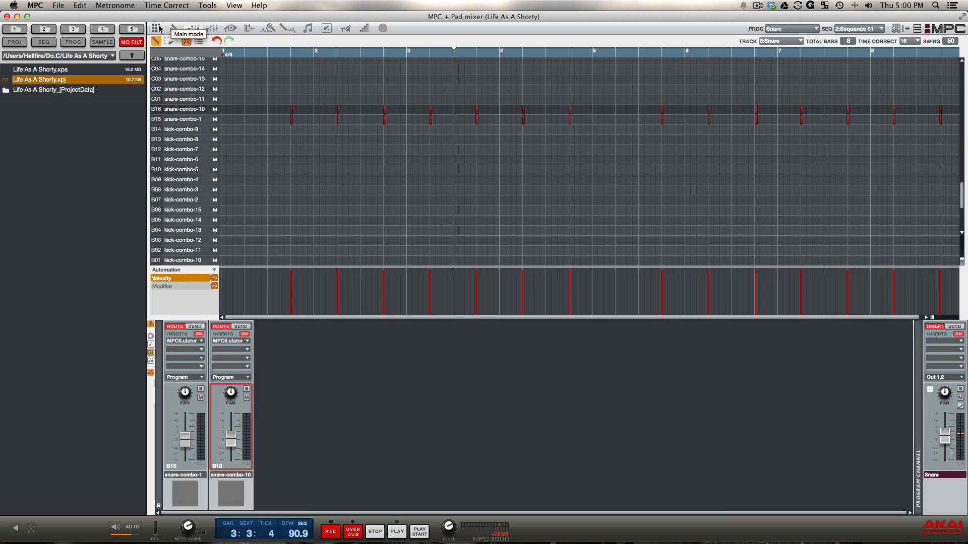
left_click(212, 28)
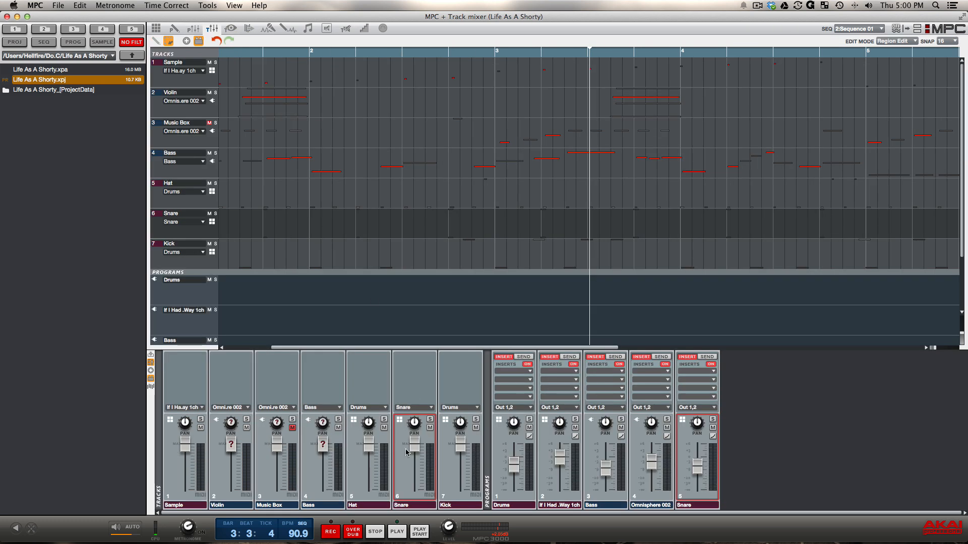
left_click(193, 29)
left_click(210, 29)
left_click(194, 29)
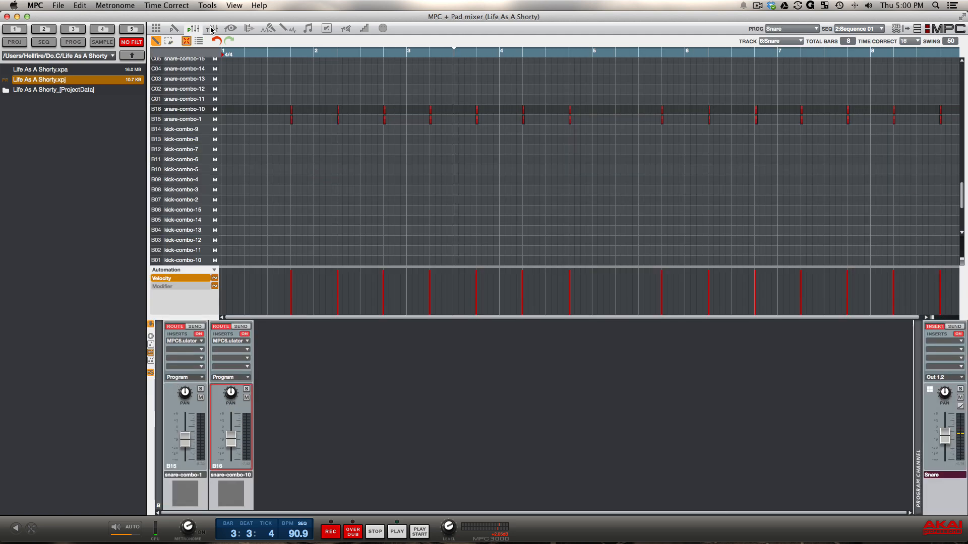
left_click(213, 29)
Load The Imperator.xpj from The Imperator folder, replacing the project in memory.
left_click(156, 28)
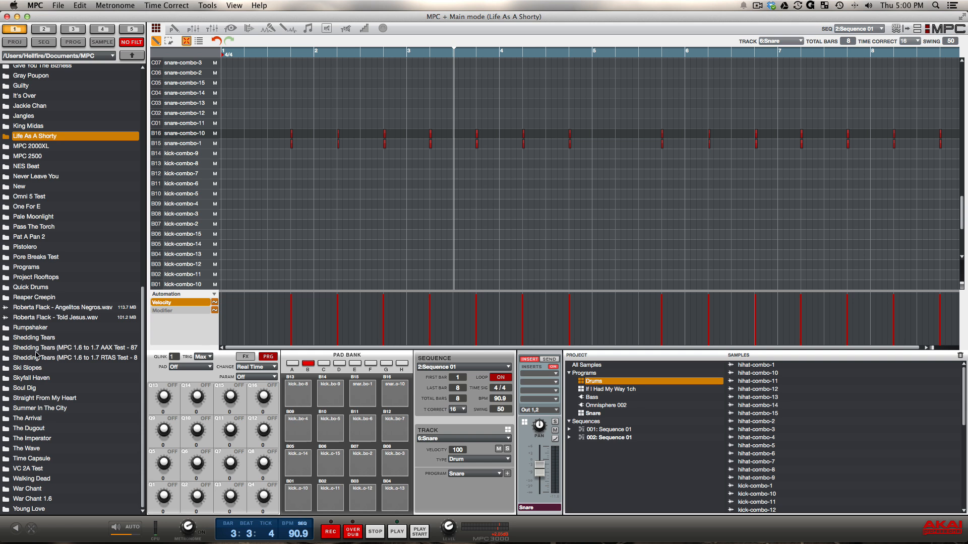
double_click(43, 438)
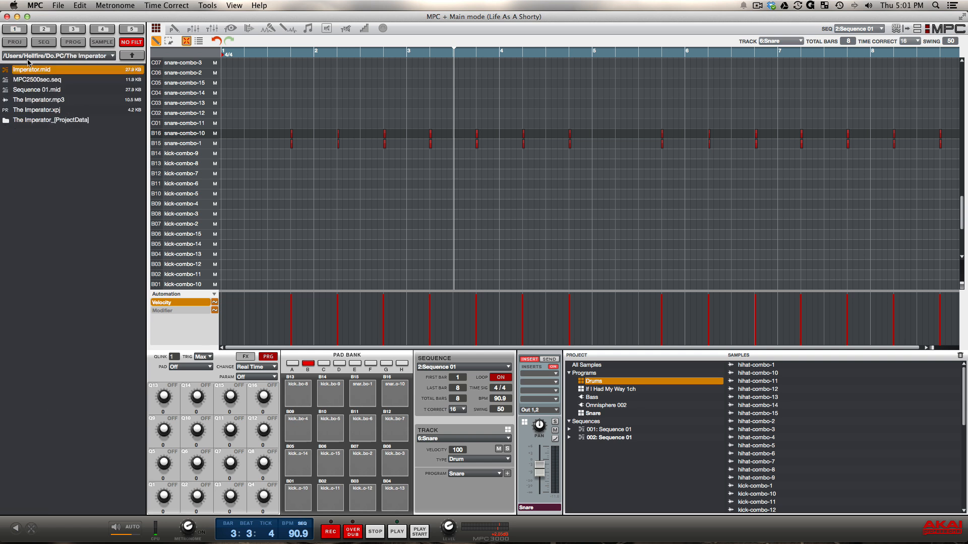
double_click(39, 111)
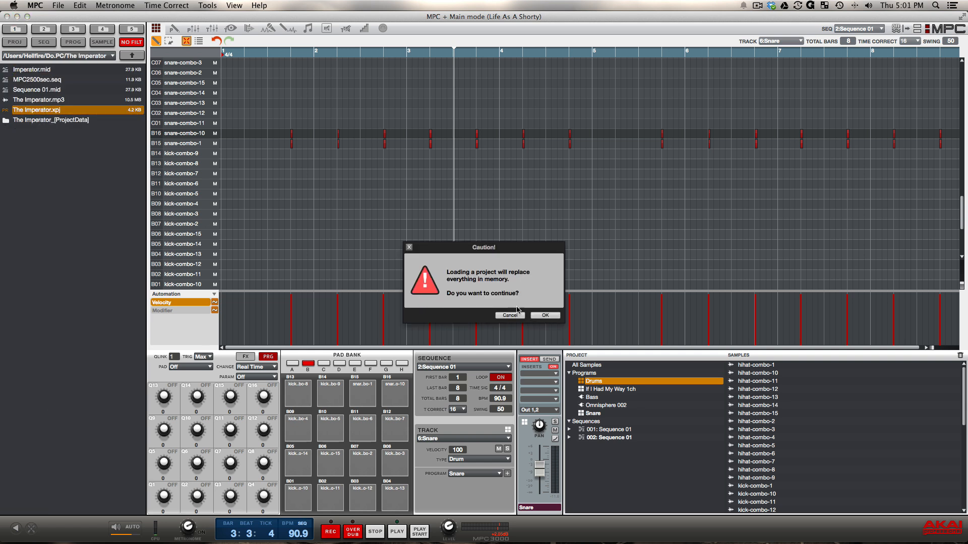
left_click(544, 315)
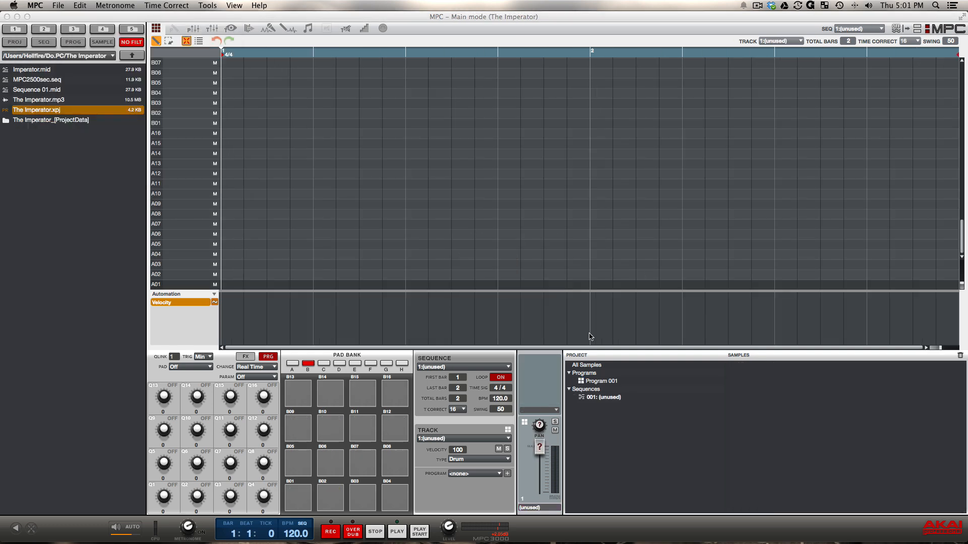
Look through the Kontakt 5 plugin's instruments on the Strings track, close its window, and play part of the sequence.
left_click(507, 484)
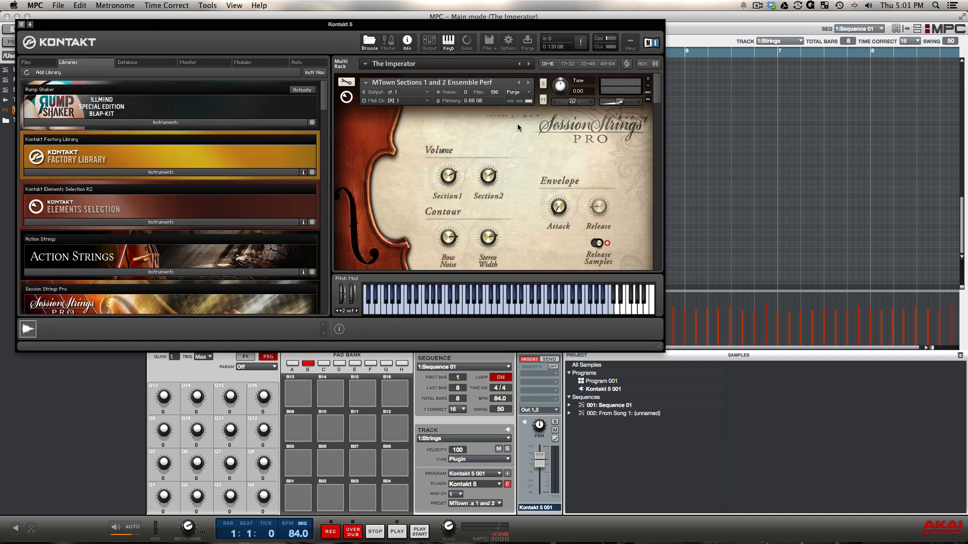
scroll(518, 123, "down", 3)
scroll(517, 123, "up", 3)
left_click(21, 25)
key("space")
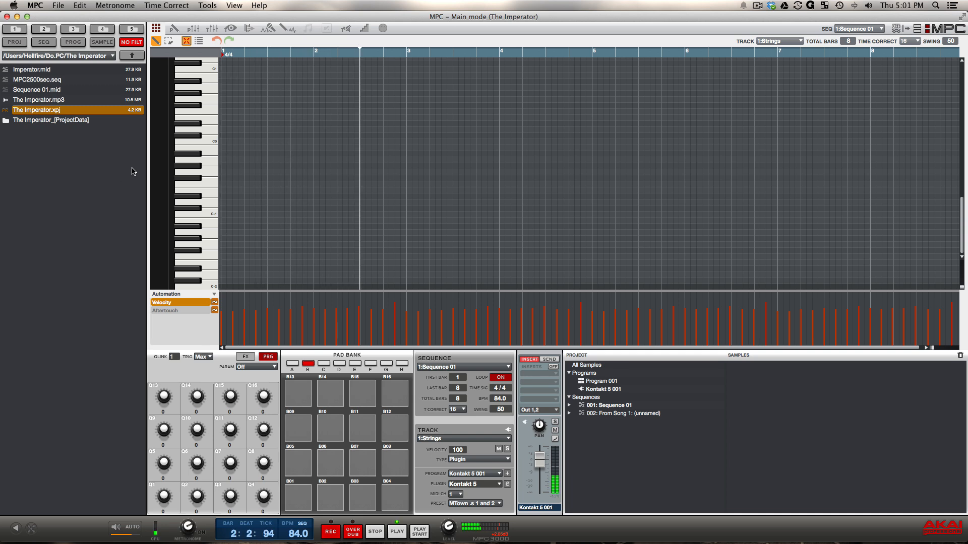
key("space")
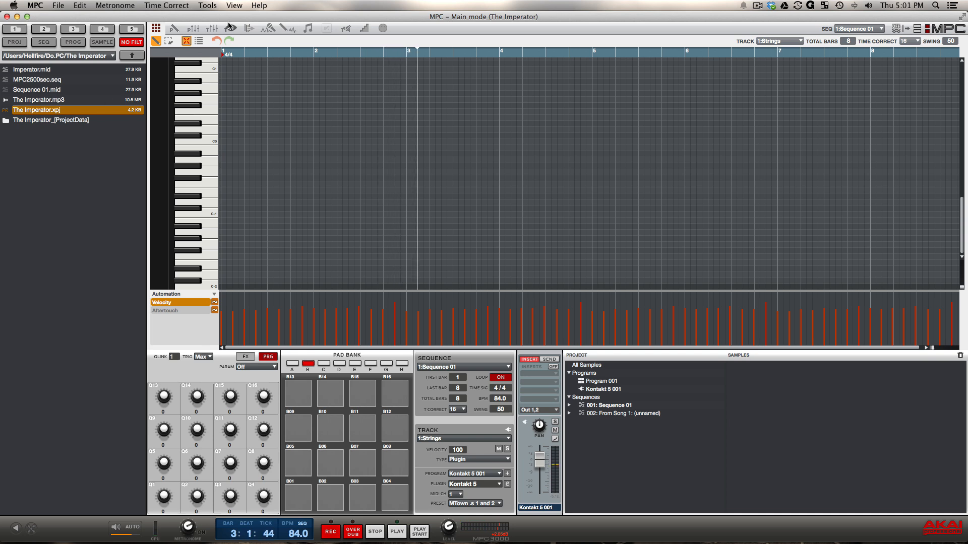
Examine the track and program channels in the track mixer and open the Kontakt 5 program's plugin window.
left_click(213, 29)
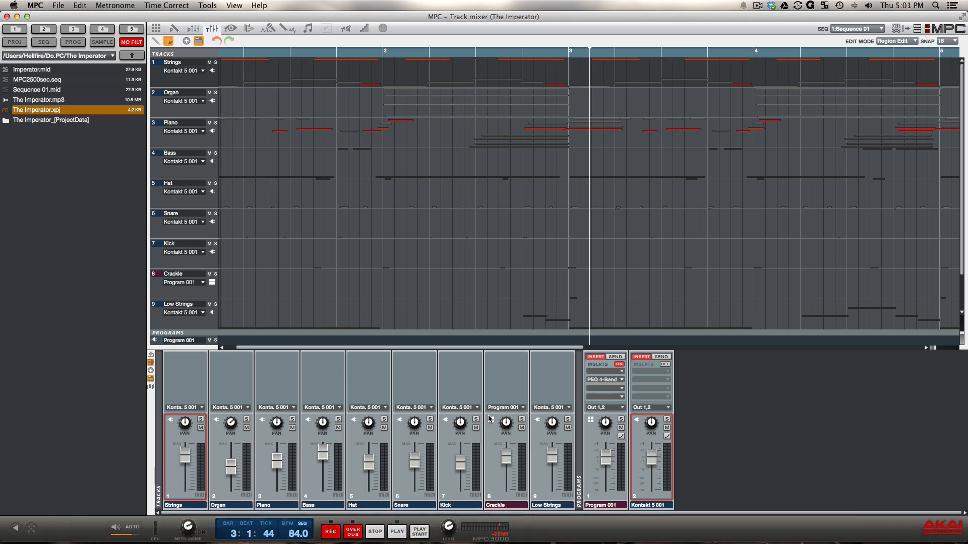
mouse_move(509, 421)
mouse_move(191, 459)
scroll(230, 272, "down", 3)
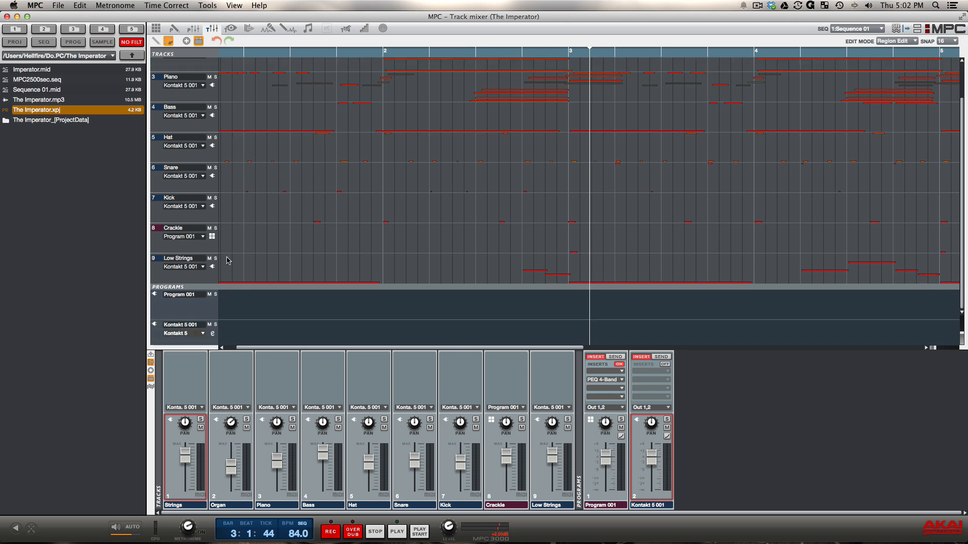
left_click(212, 334)
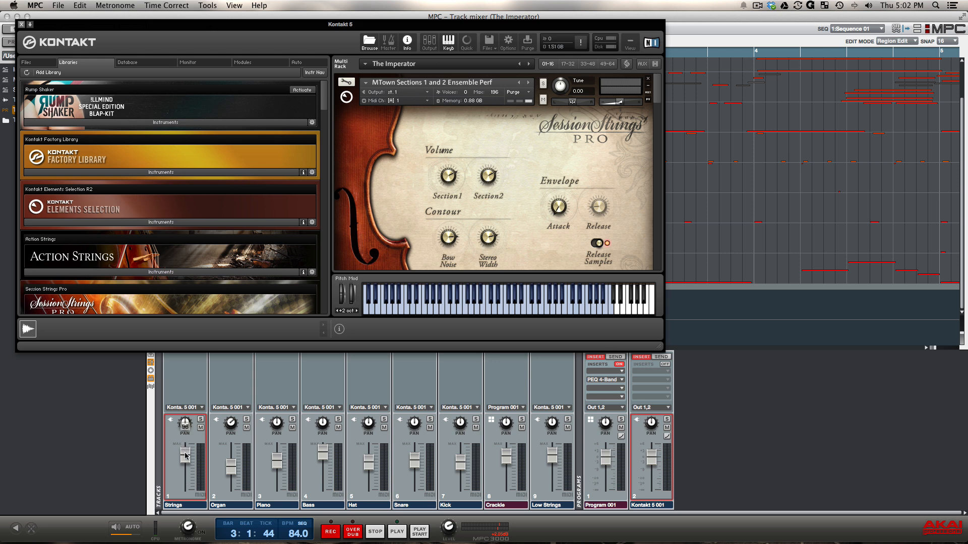
Try lowering the Strings track's volume to 68 and to 31, restoring its original level each time.
left_click_drag(185, 456, 186, 467)
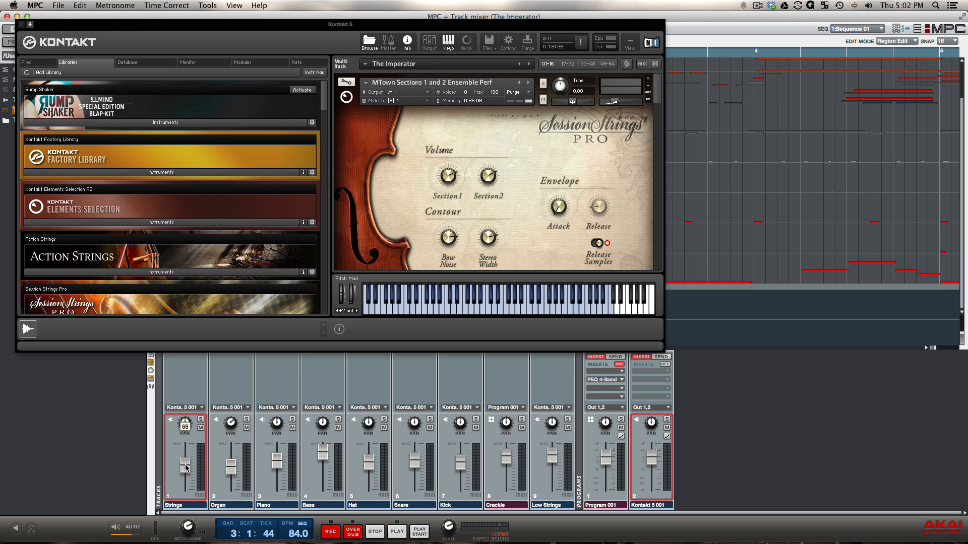
scroll(186, 468, "up", 5)
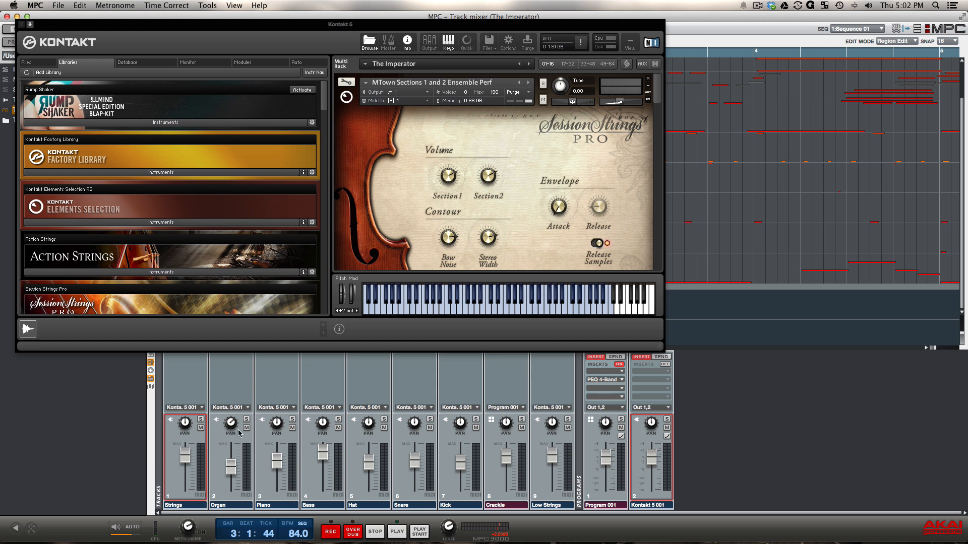
mouse_move(186, 423)
left_click_drag(185, 424, 186, 478)
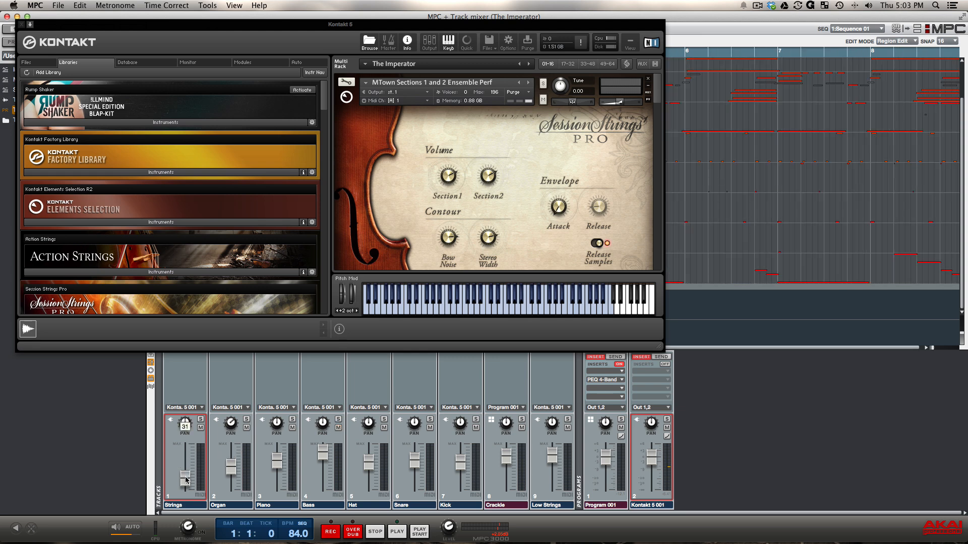
scroll(186, 479, "up", 10)
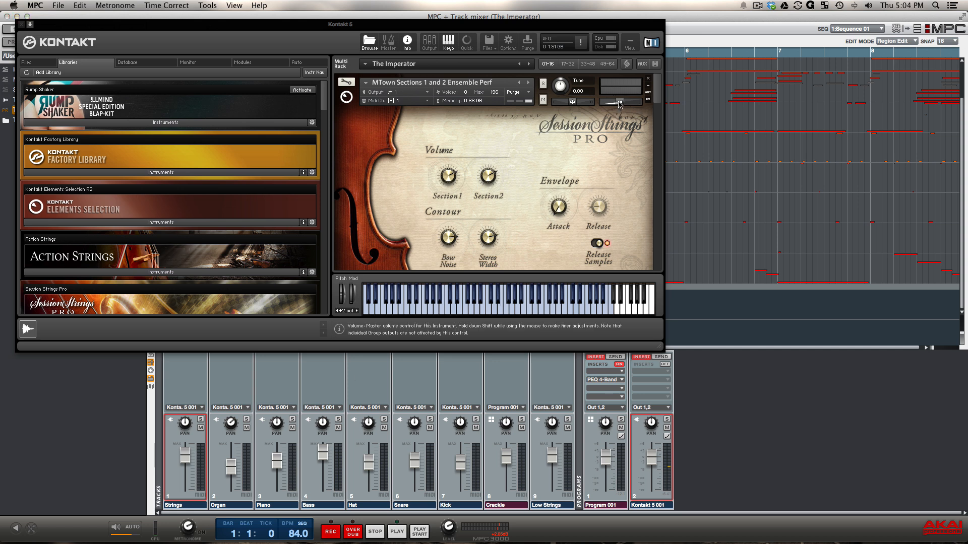
Lower the MTown Sections instrument's volume in Kontakt, play Sequence 01, and switch playback to the second sequence.
left_click_drag(620, 104, 608, 111)
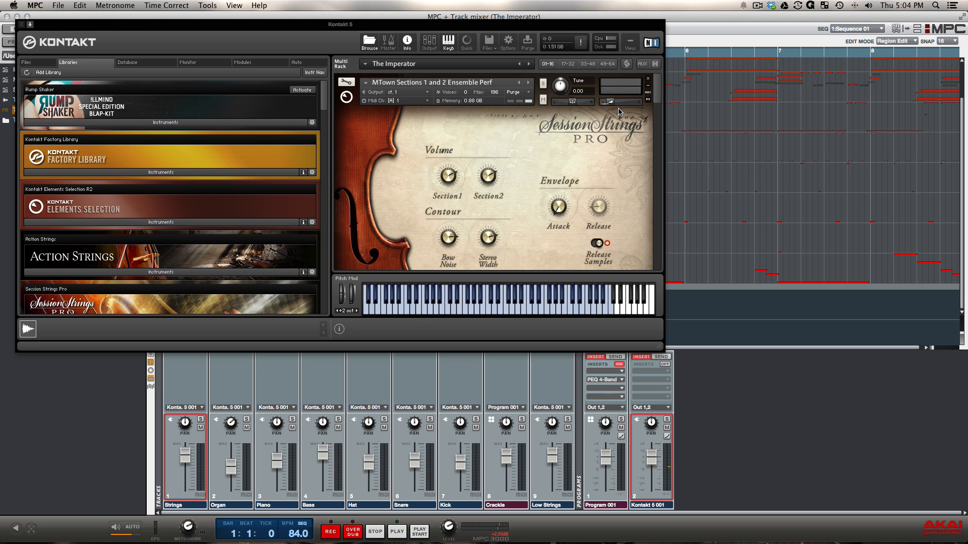
key("space")
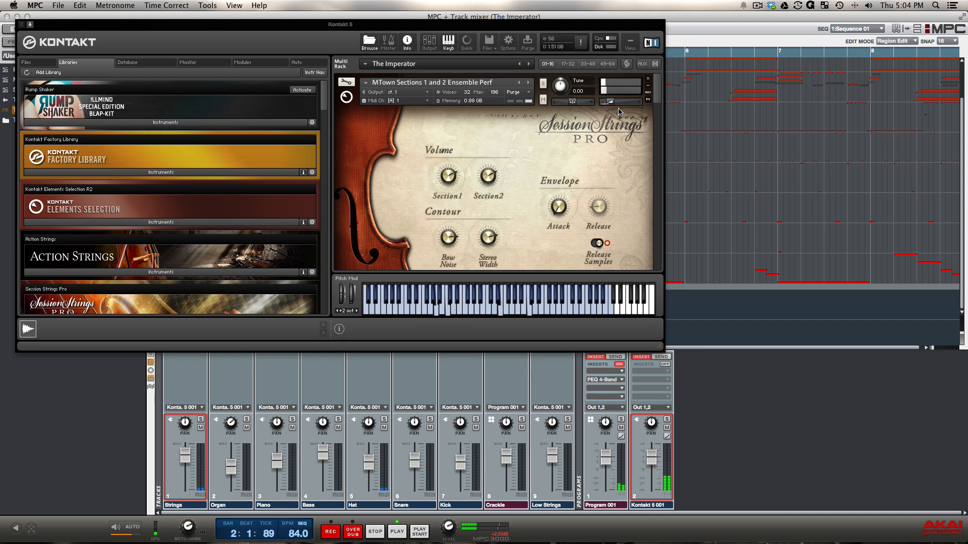
key("Page_Down")
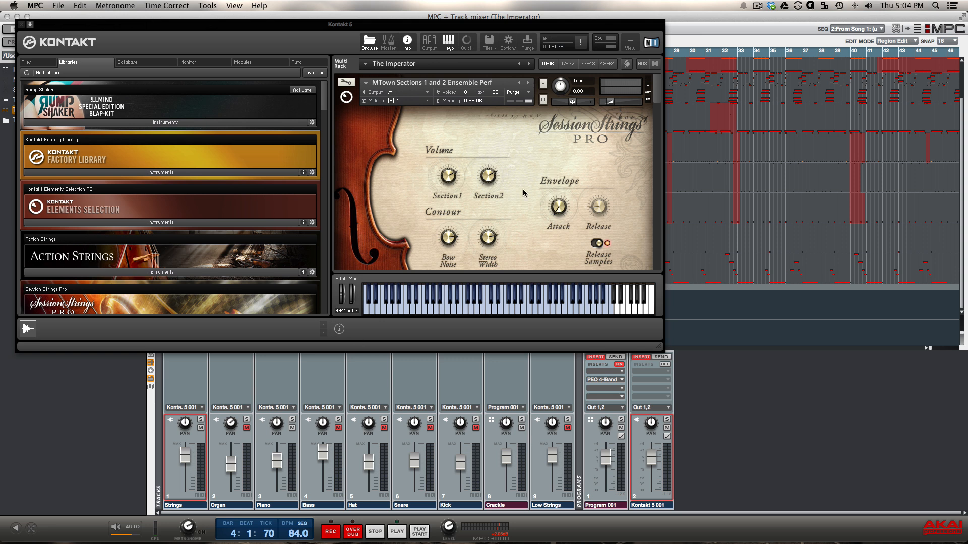
key("space")
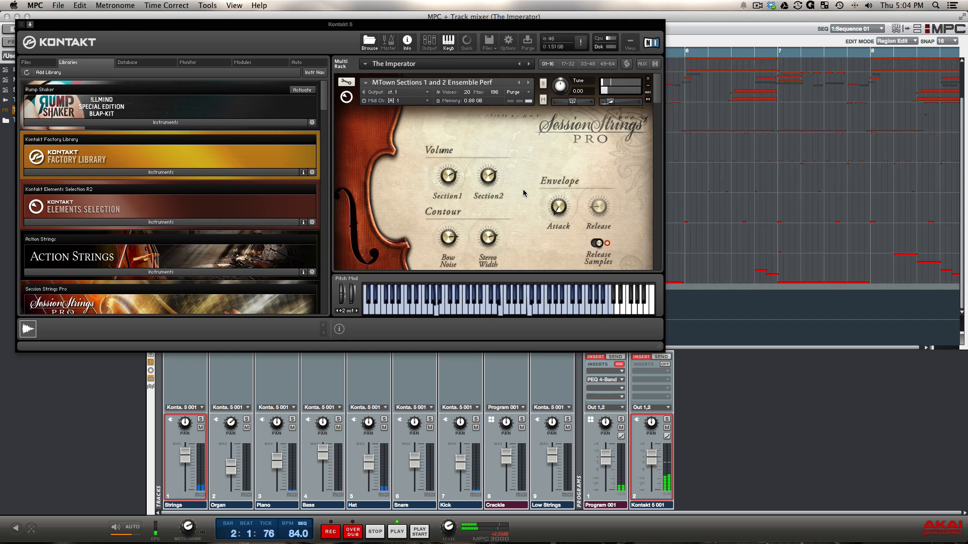
key("space")
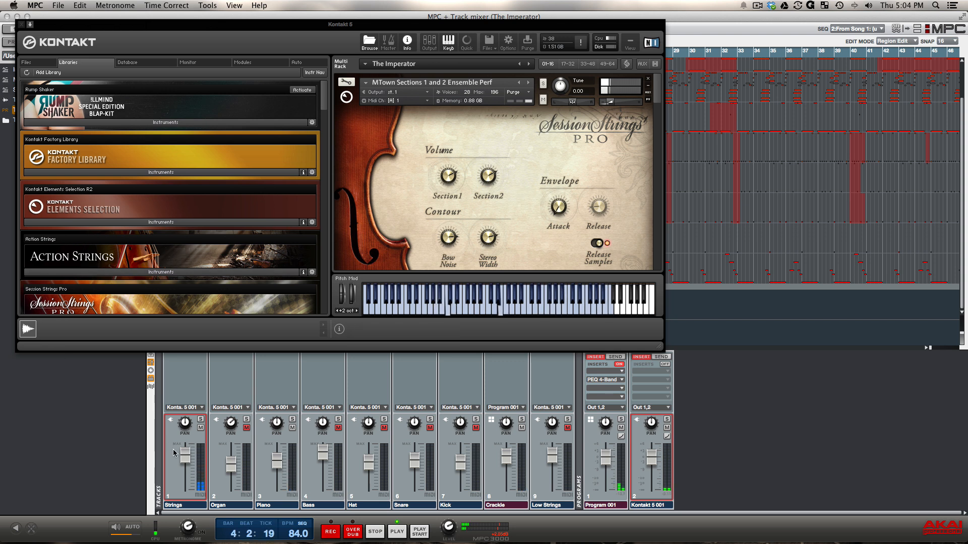
Check the Strings track's fader and look through the string, organ, piano, bass and drum instruments in Kontakt's rack.
left_click_drag(185, 458, 192, 458)
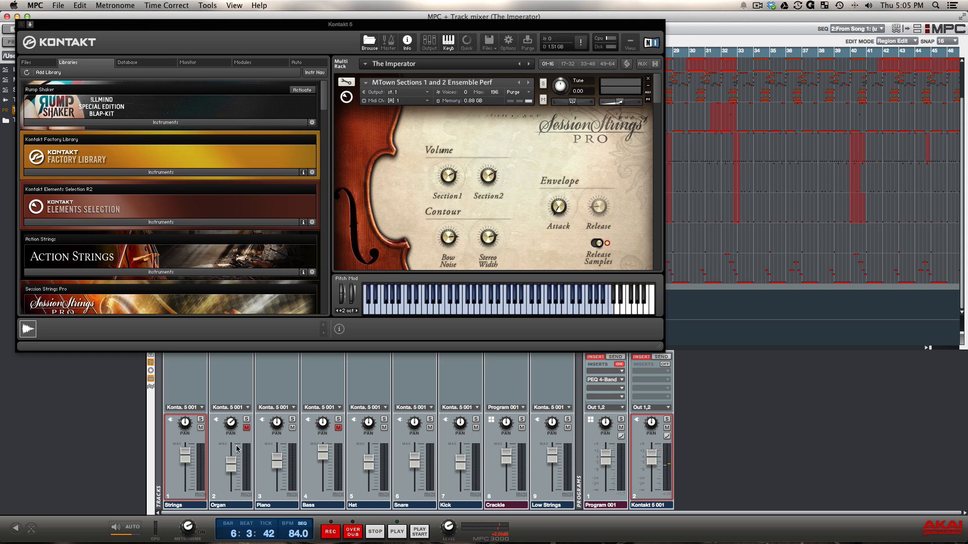
mouse_move(183, 460)
scroll(521, 134, "down", 1)
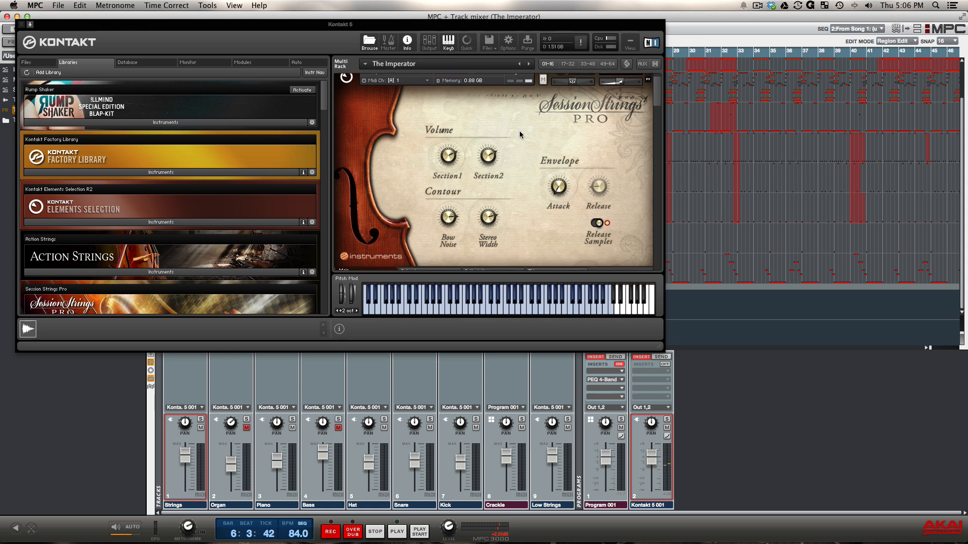
scroll(520, 134, "down", 15)
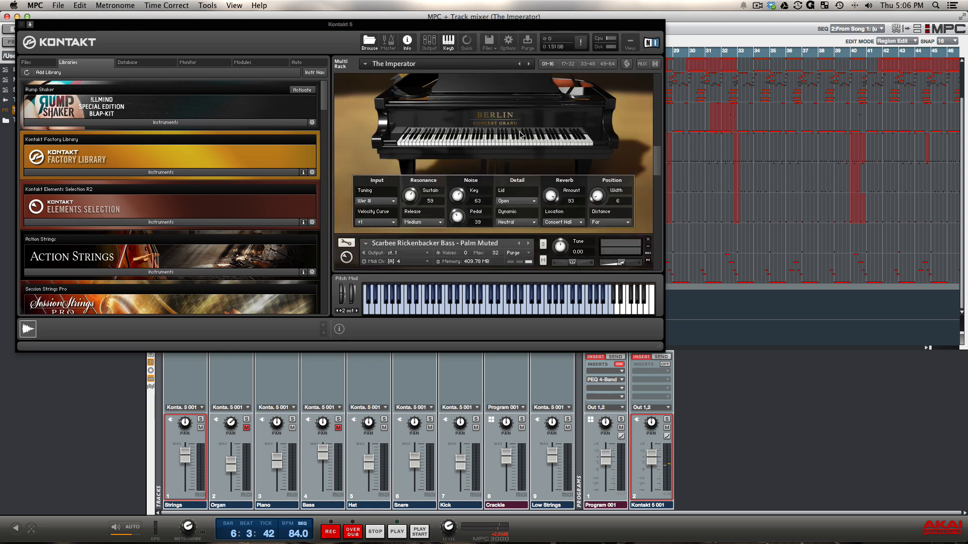
scroll(521, 134, "down", 15)
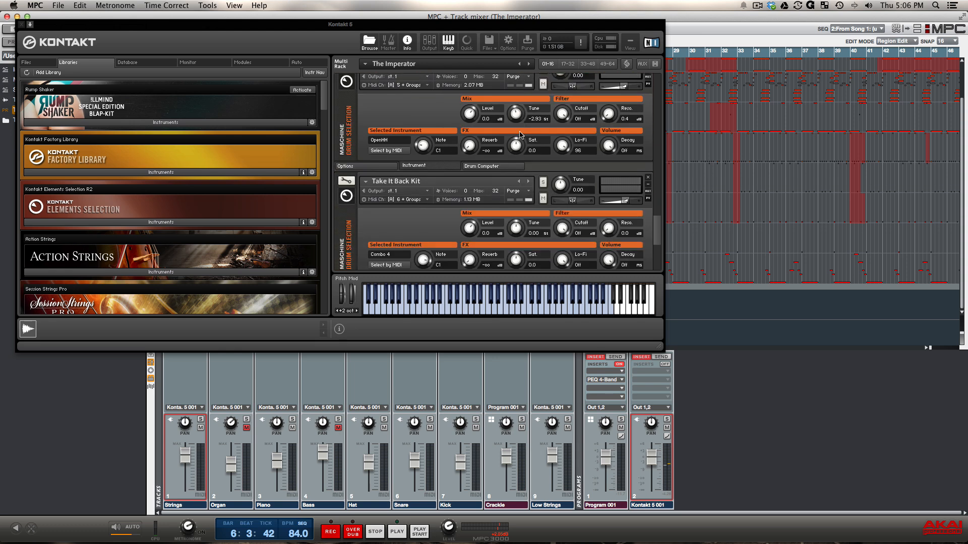
scroll(521, 134, "up", 15)
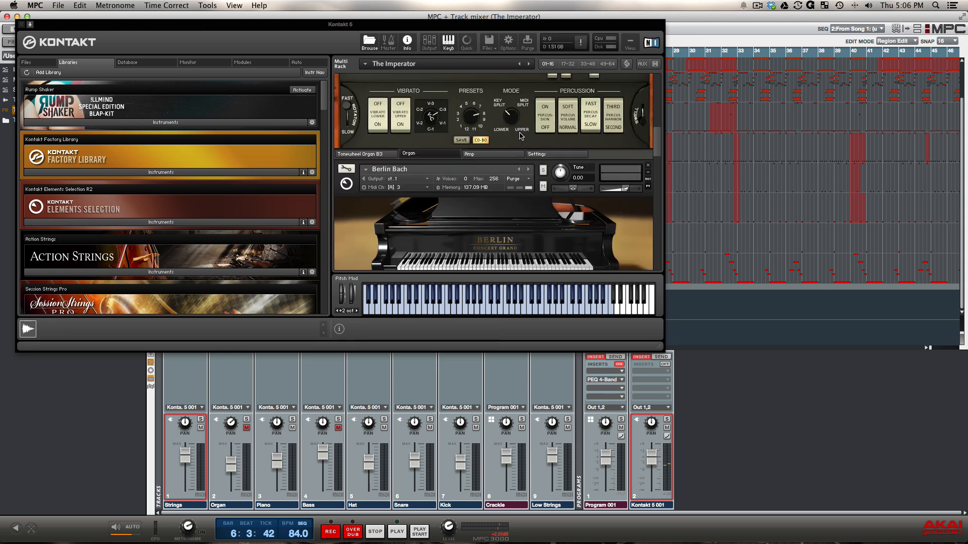
scroll(521, 134, "up", 5)
scroll(520, 136, "down", 15)
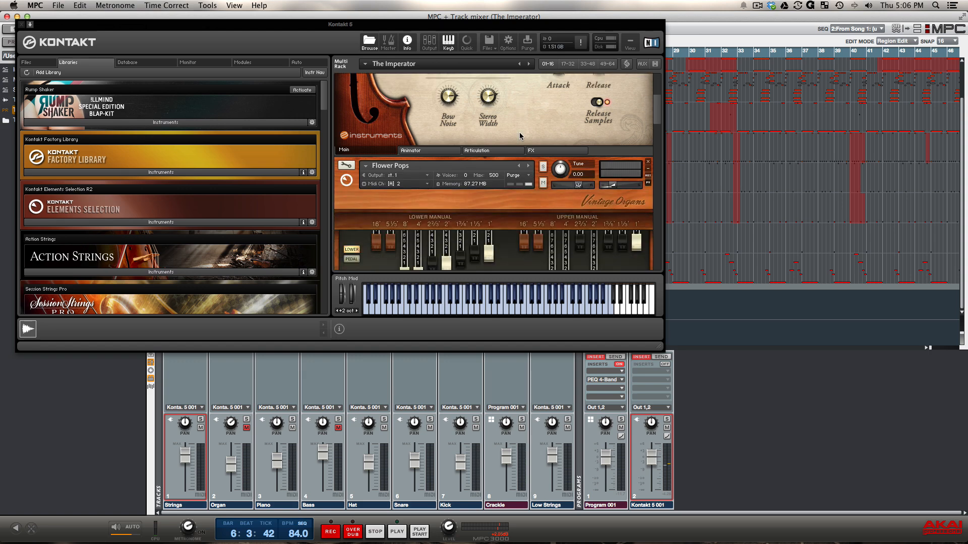
Examine the volume controls of the MTown Sections strings and the settings of the Flower Pops organ in Kontakt's rack.
scroll(520, 136, "up", 15)
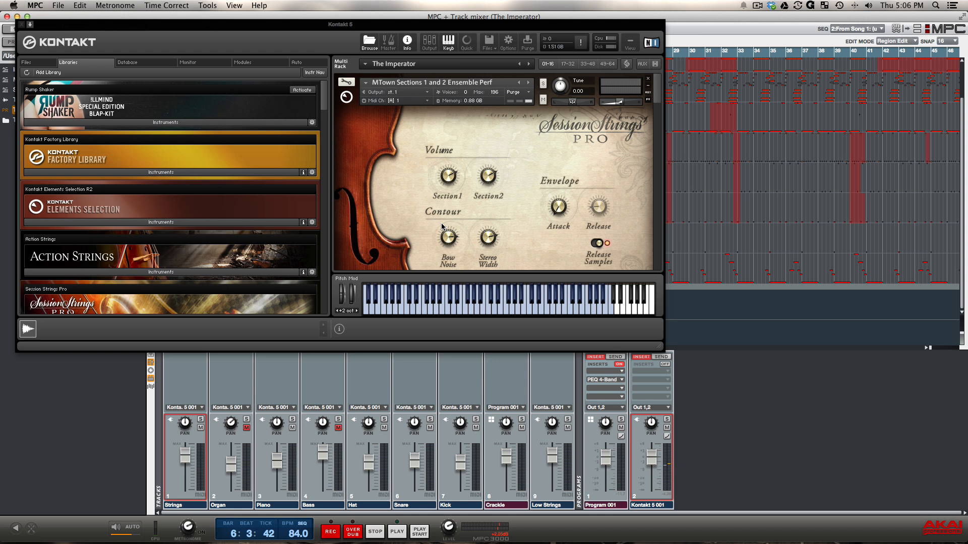
scroll(462, 180, "down", 5)
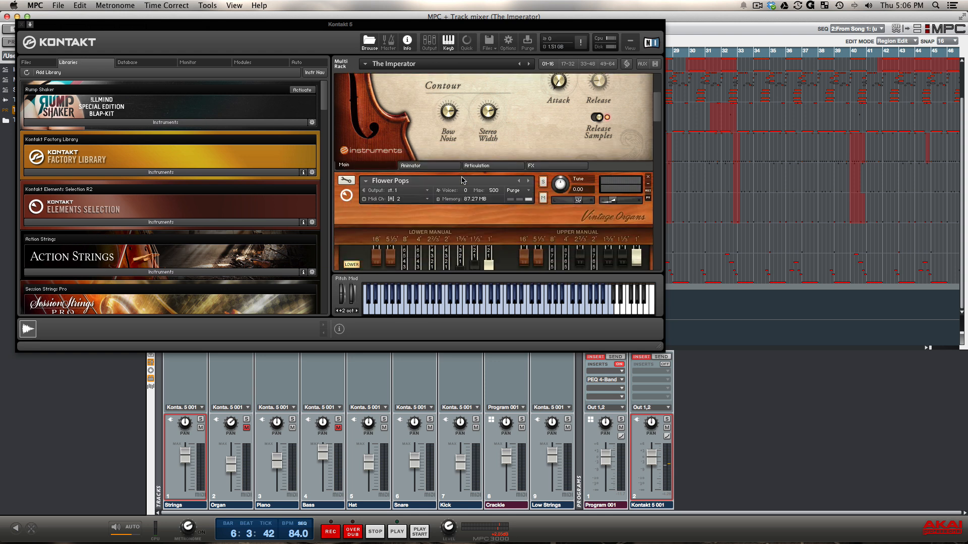
scroll(461, 181, "down", 3)
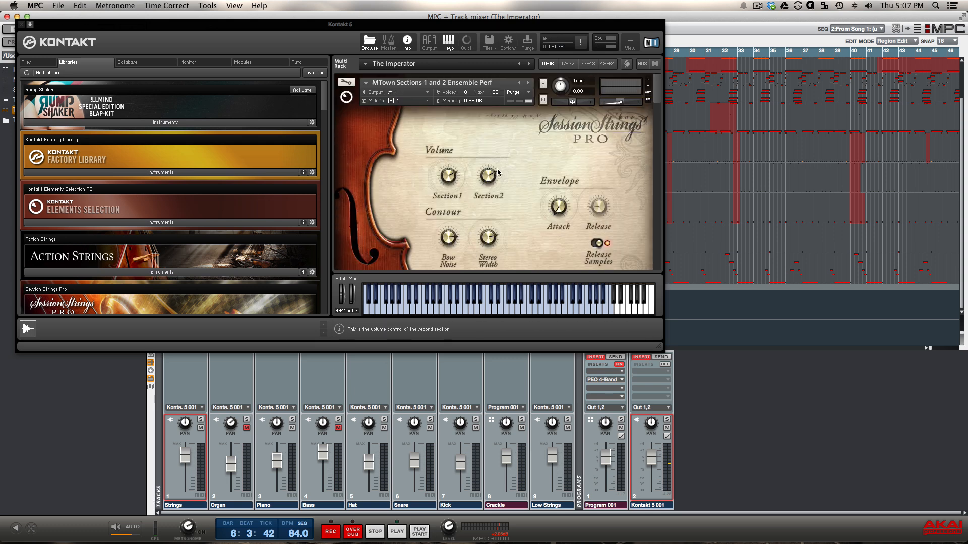
scroll(497, 172, "down", 10)
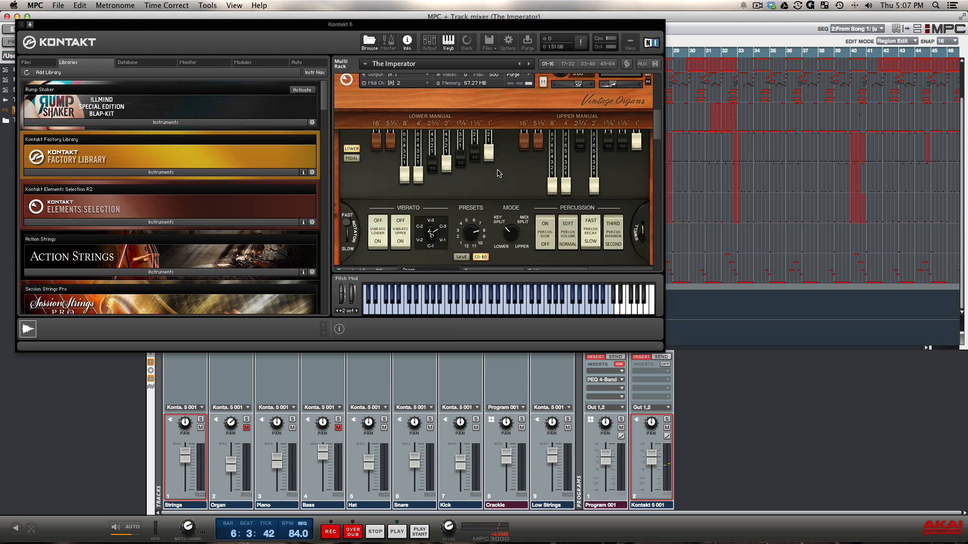
scroll(497, 173, "down", 3)
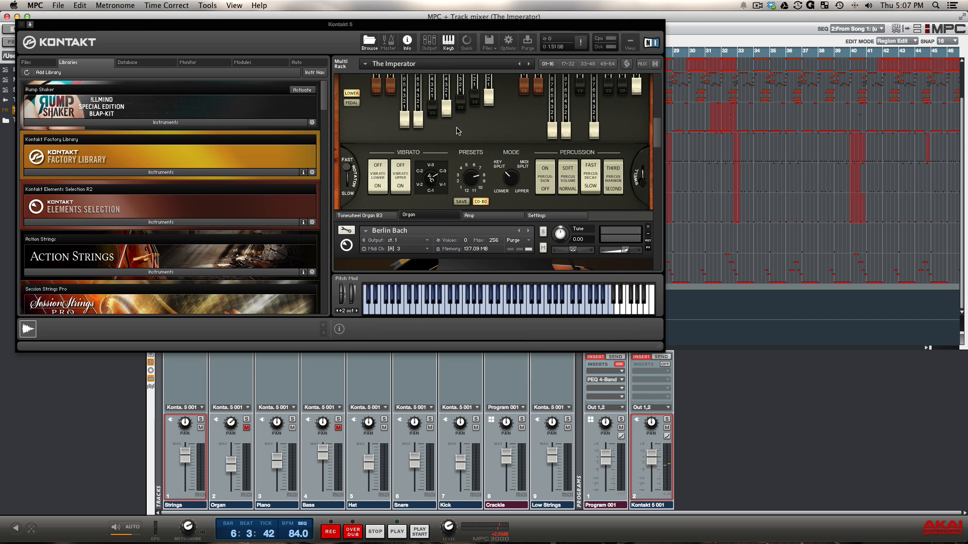
scroll(409, 137, "up", 3)
scroll(408, 137, "up", 5)
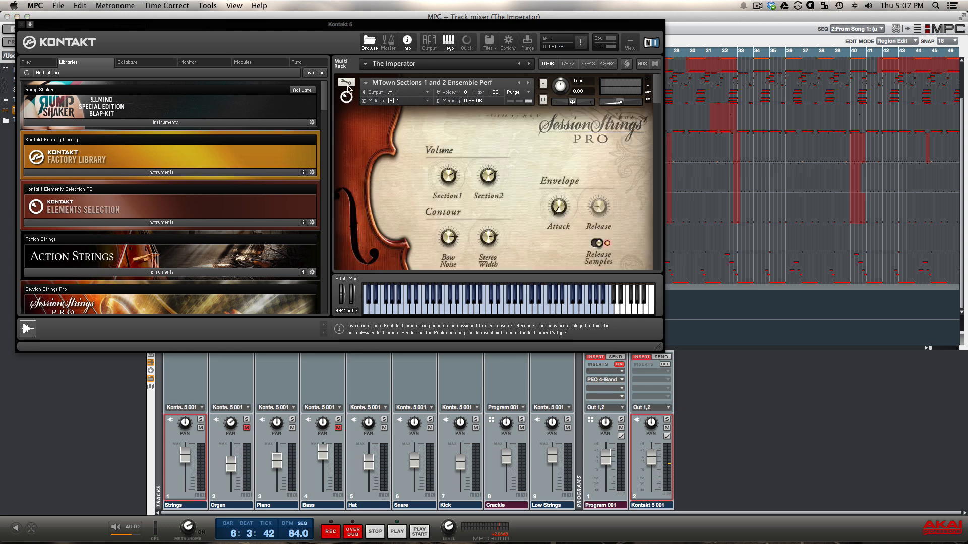
Open the MTown Sections instrument for editing, examine its amplifier and insert effects, and close the Kontakt window.
left_click(346, 82)
scroll(373, 182, "down", 4)
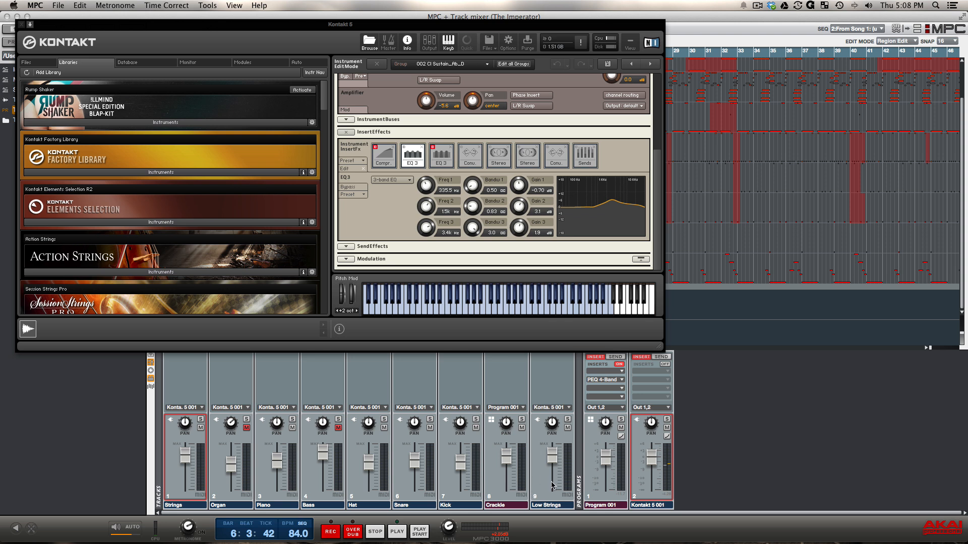
left_click(21, 25)
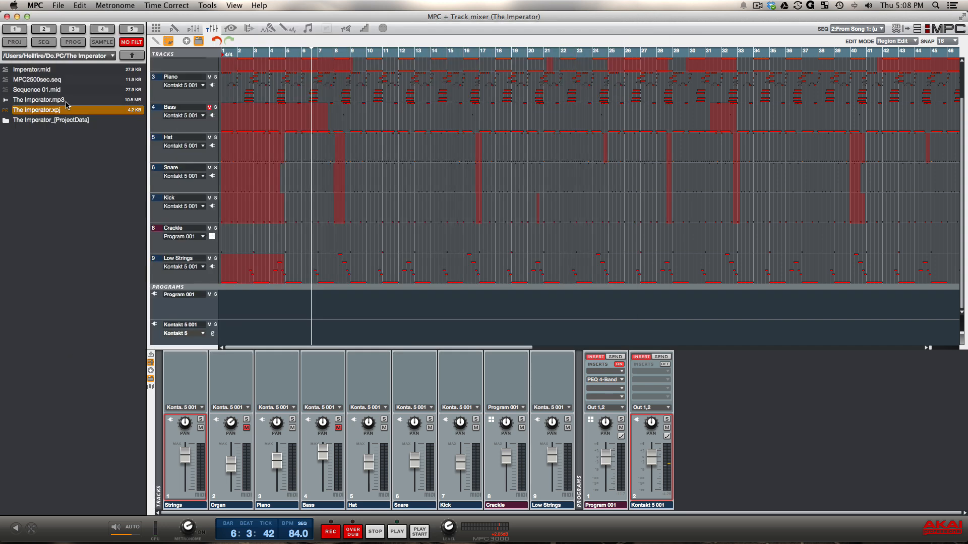